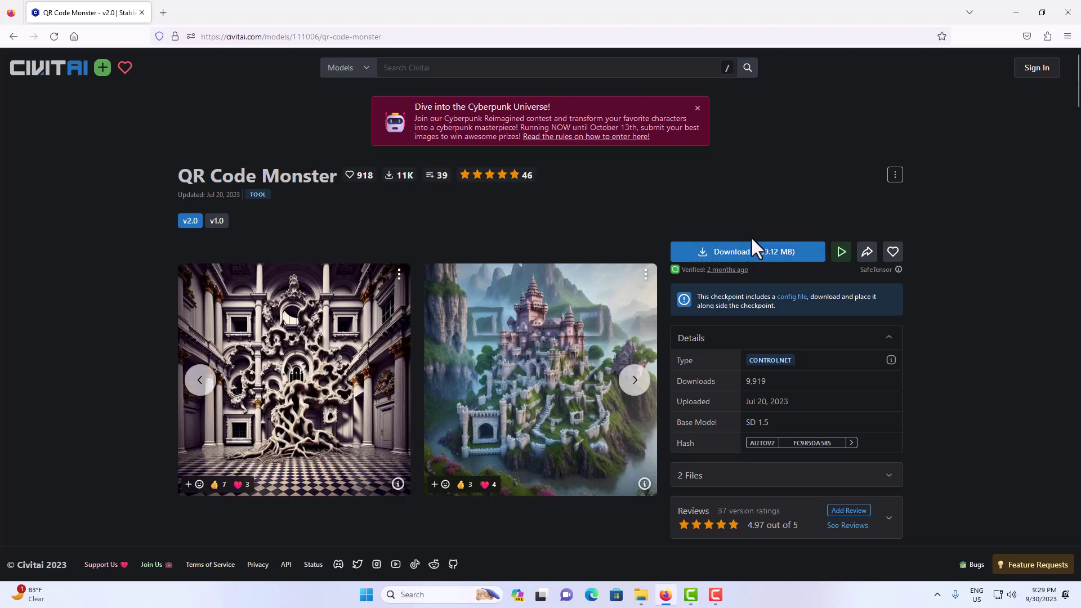
Copy the QR Code Monster v2.0 ControlNet download link from its Civitai page
{"action": "right_click", "coordinate": [751, 261]}
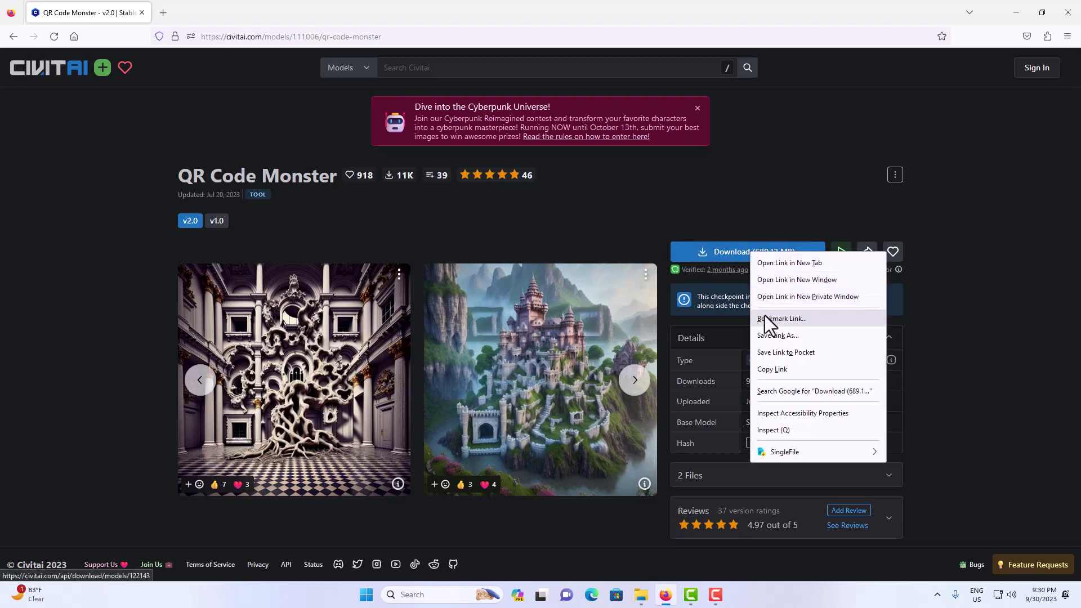
{"action": "left_click", "coordinate": [775, 369]}
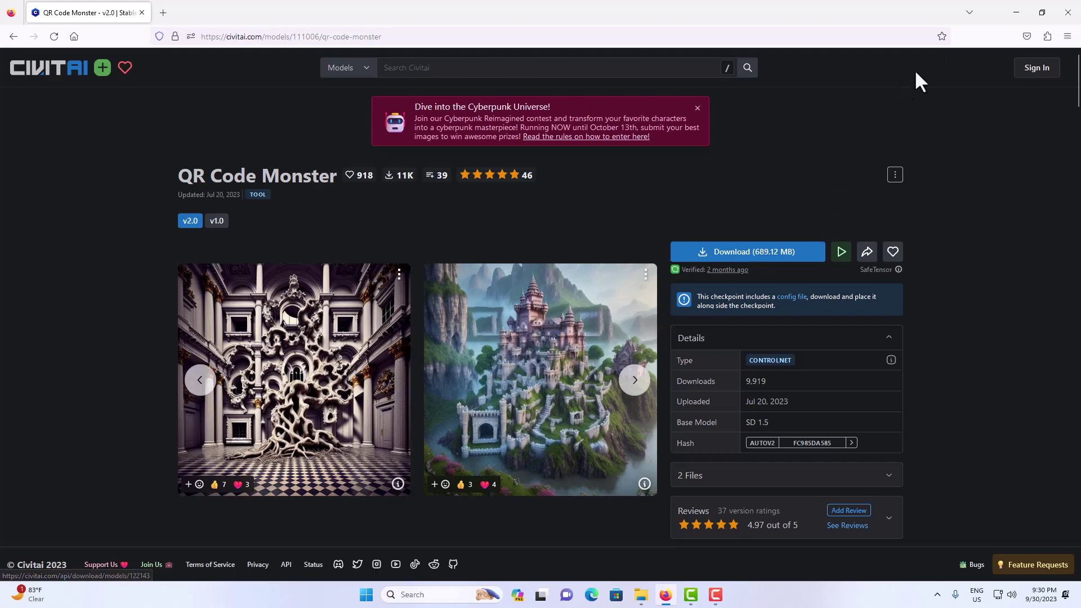
Launch InvokeAI's browser-based interface from invoke.bat with option 1
{"action": "left_click", "coordinate": [1012, 8]}
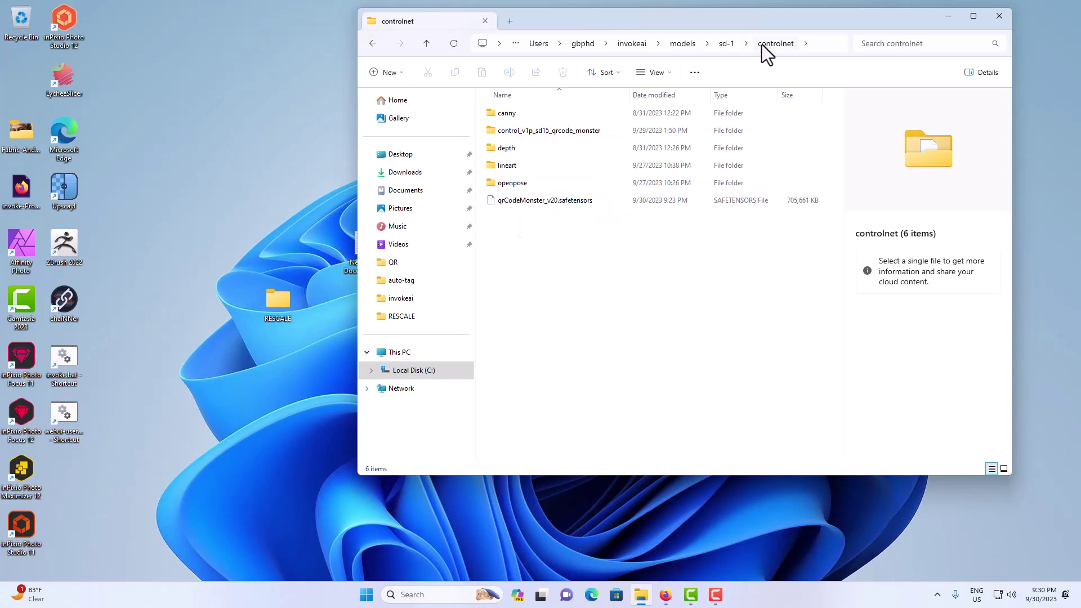
{"action": "double_click", "coordinate": [70, 356]}
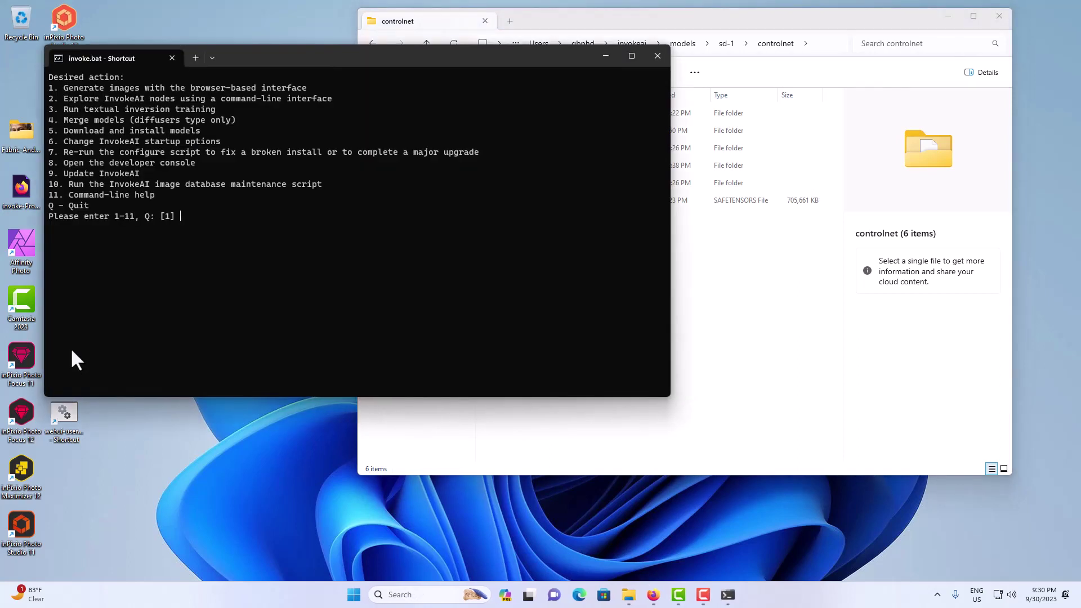
{"action": "key", "text": "Return"}
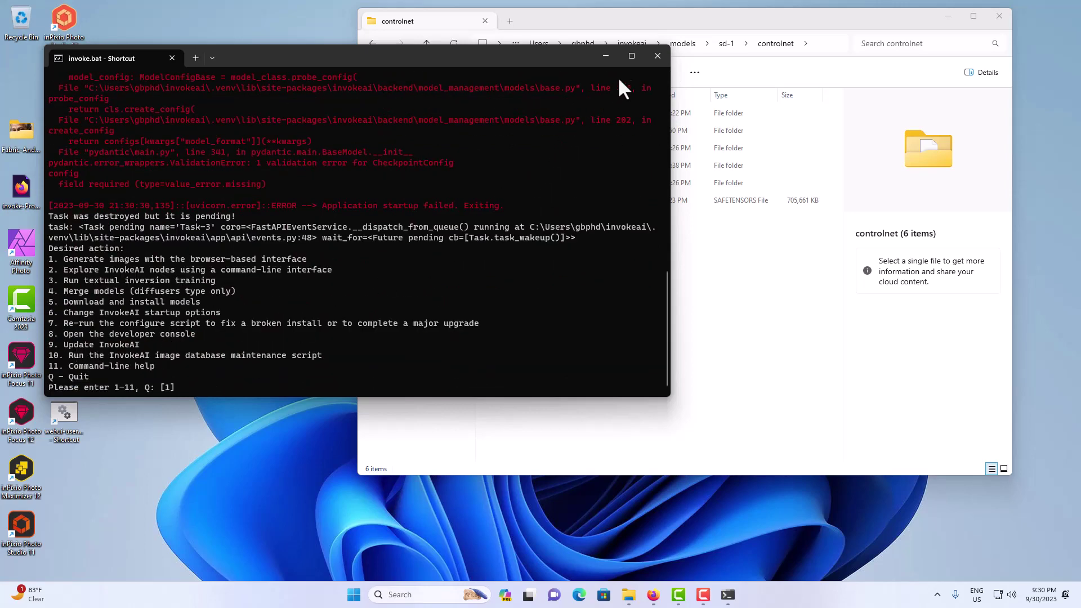
Close the failed terminal and delete qrCodeMonster_v20.safetensors from the controlnet folder
{"action": "left_click", "coordinate": [647, 62]}
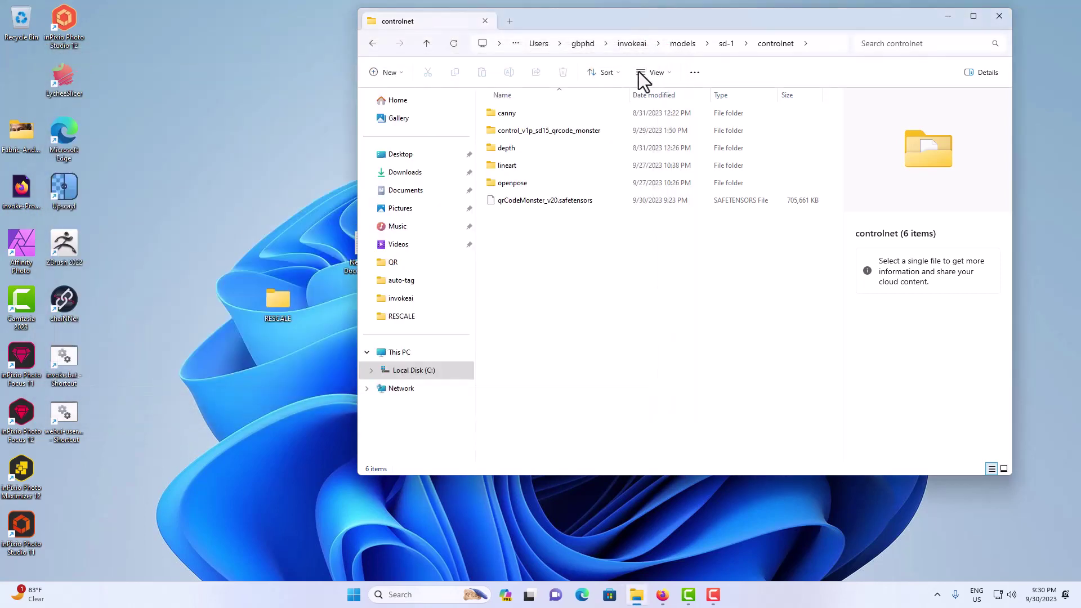
{"action": "left_click", "coordinate": [496, 198]}
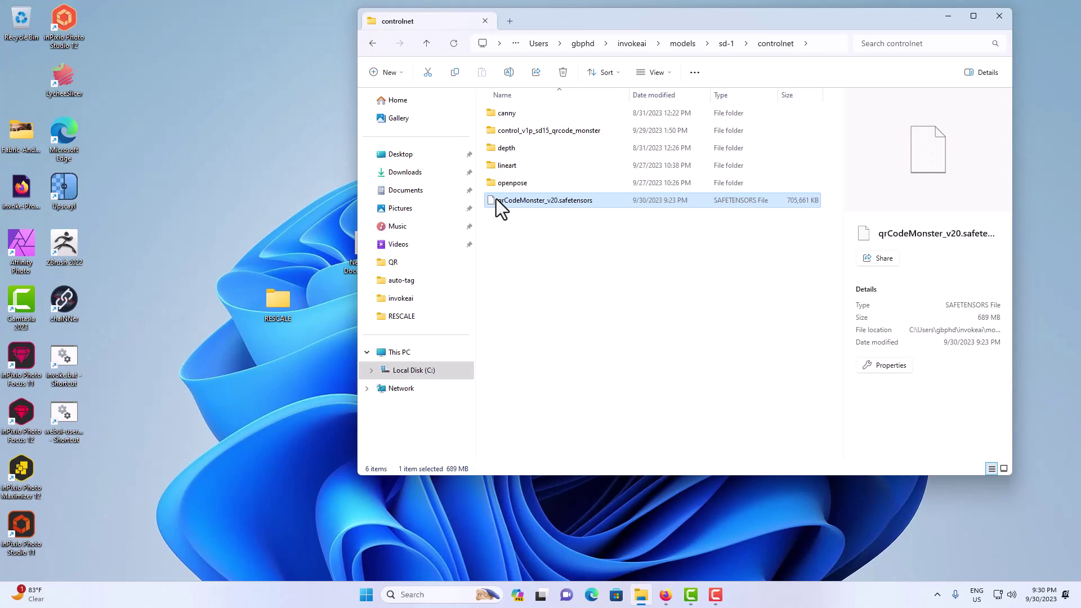
{"action": "key", "text": "Delete"}
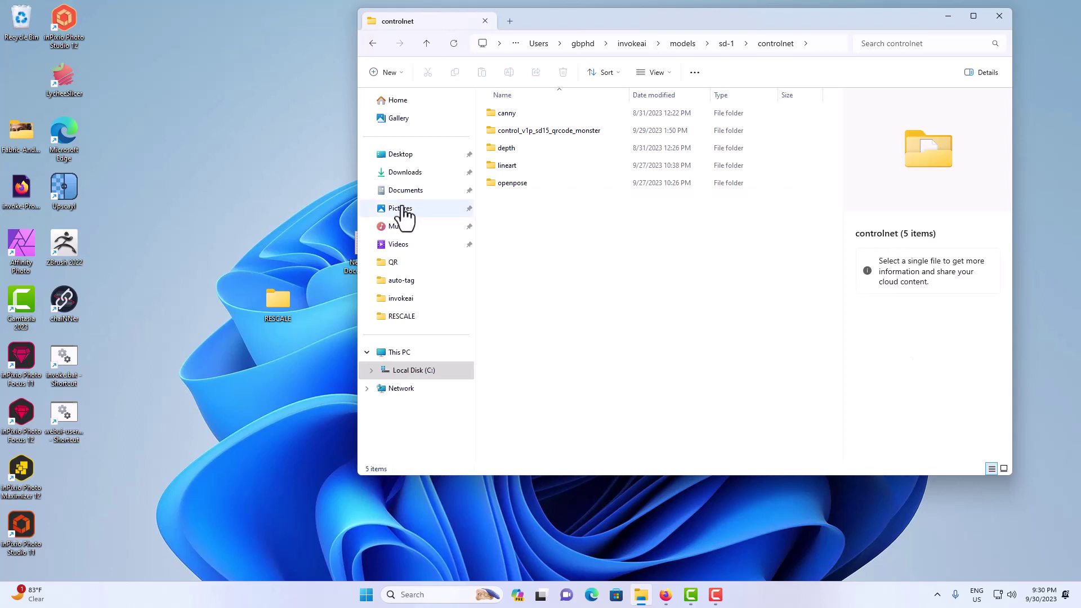
{"action": "double_click", "coordinate": [67, 352]}
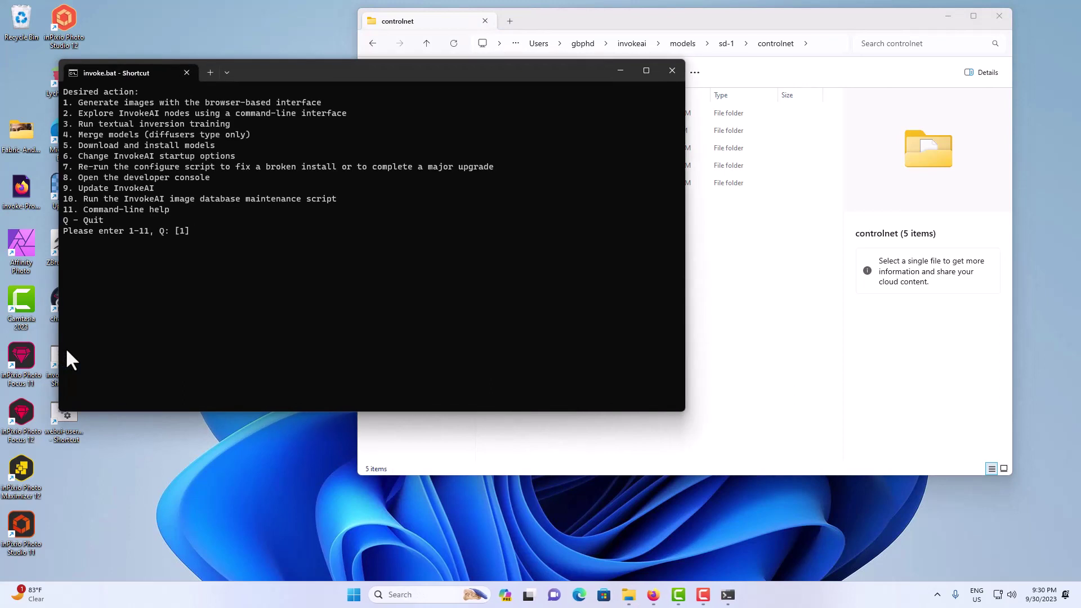
{"action": "key", "text": "Return"}
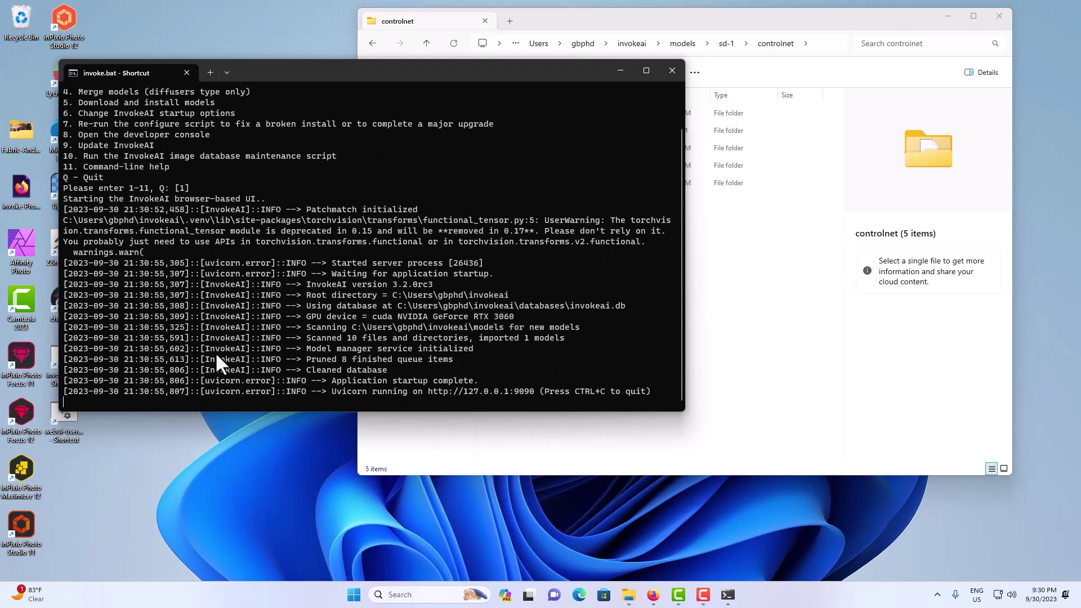
{"action": "left_click", "coordinate": [488, 390], "text": "ctrl"}
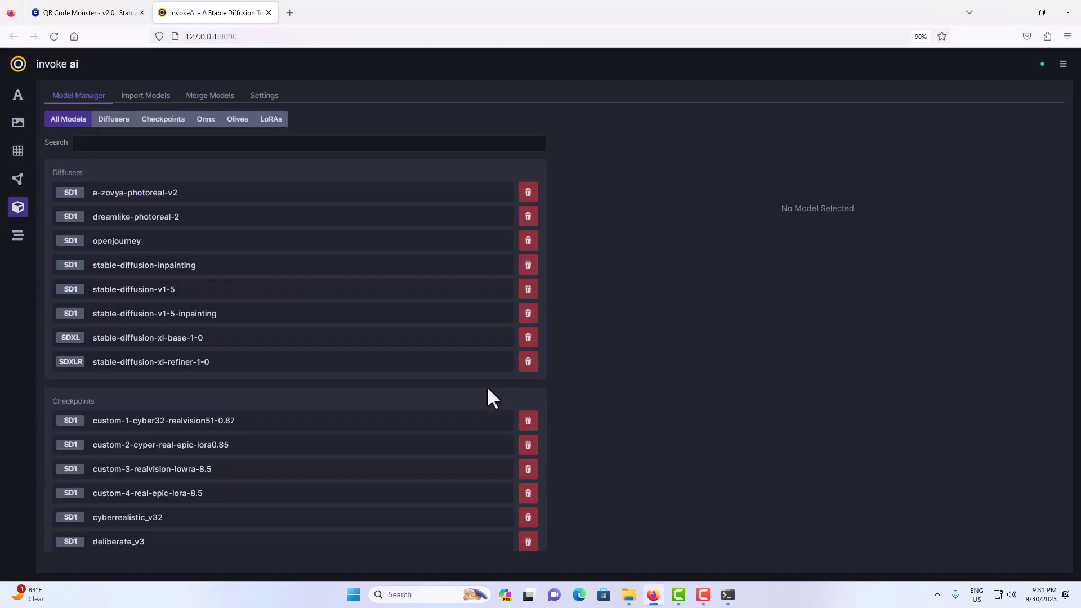
{"action": "left_click", "coordinate": [112, 15]}
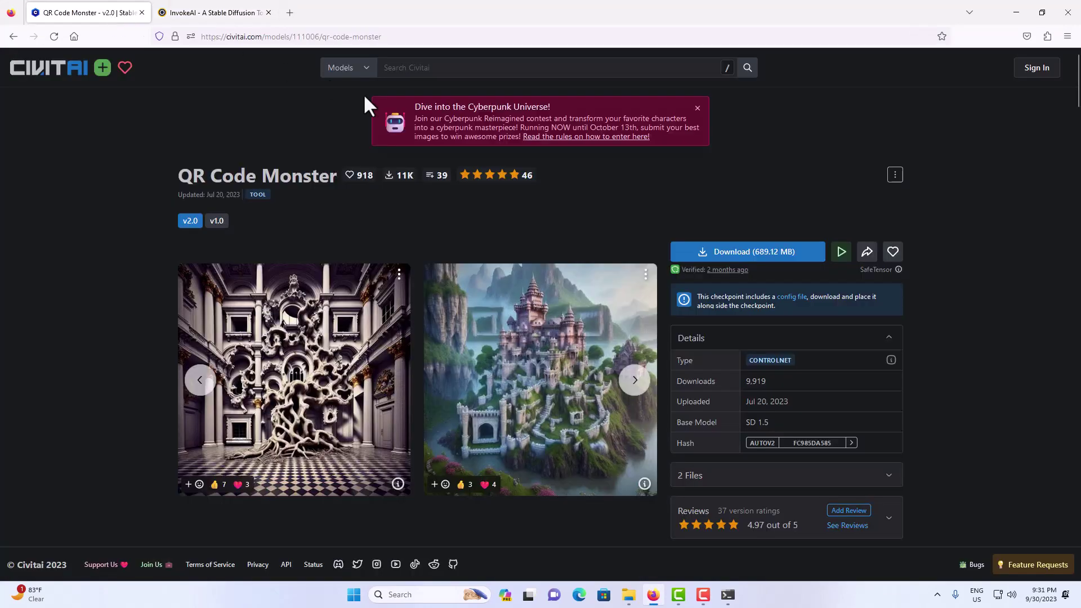
{"action": "right_click", "coordinate": [742, 251]}
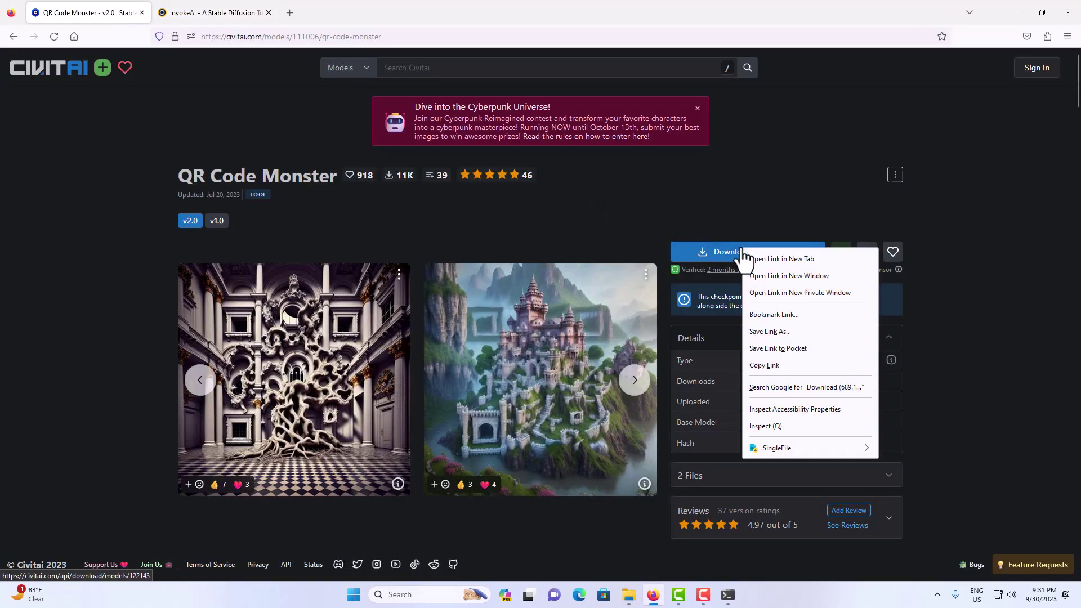
{"action": "left_click", "coordinate": [763, 366]}
{"action": "left_click", "coordinate": [233, 16]}
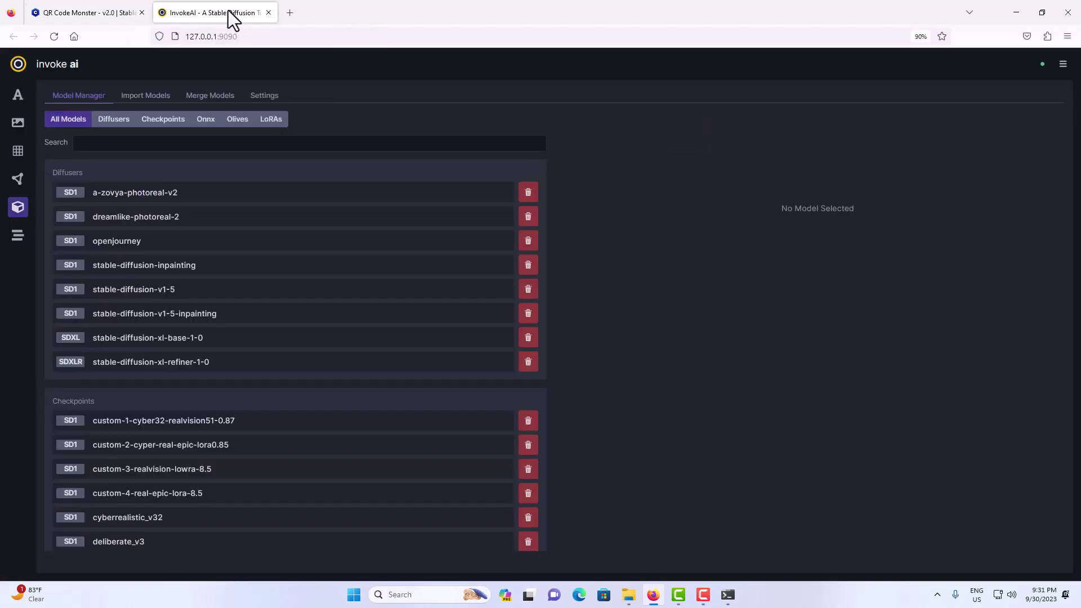
{"action": "left_click", "coordinate": [149, 99]}
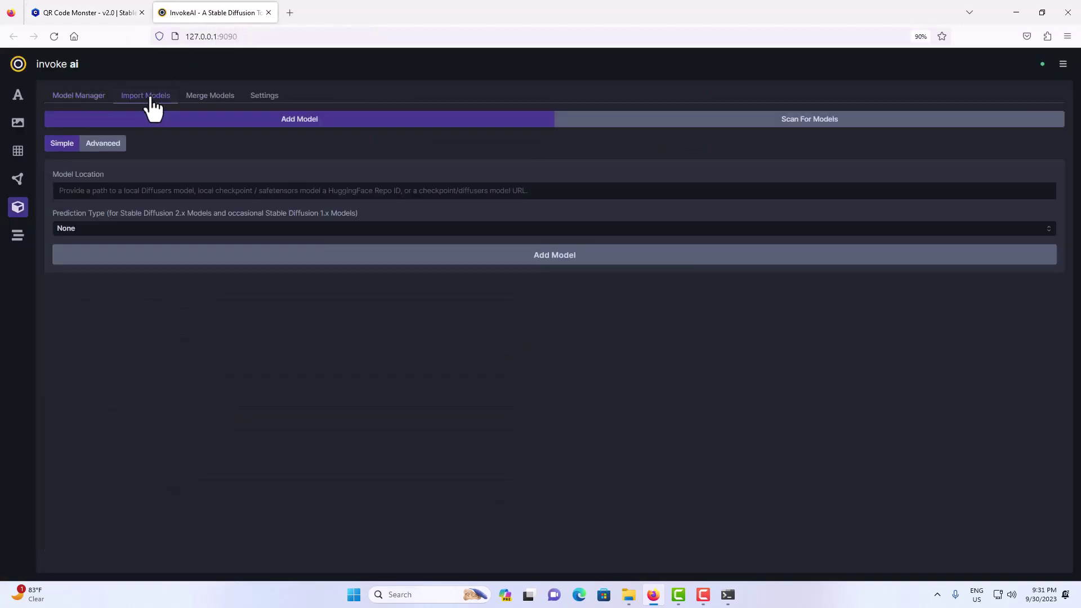
{"action": "left_click", "coordinate": [137, 190]}
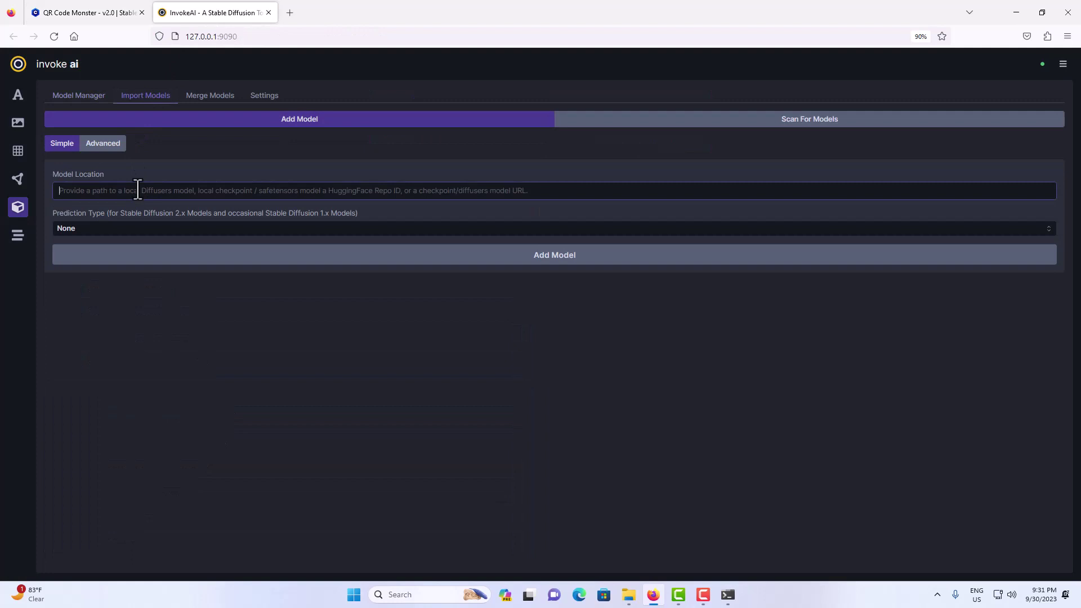
{"action": "right_click", "coordinate": [138, 190]}
{"action": "left_click", "coordinate": [169, 272]}
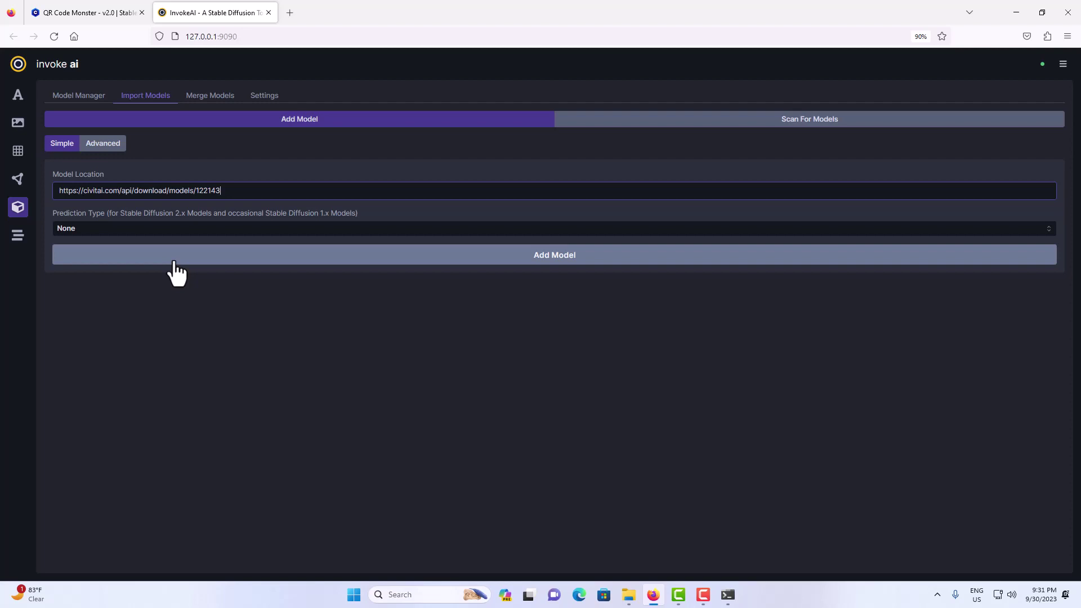
Start downloading the QR Code Monster model files from Civitai
{"action": "left_click", "coordinate": [113, 17]}
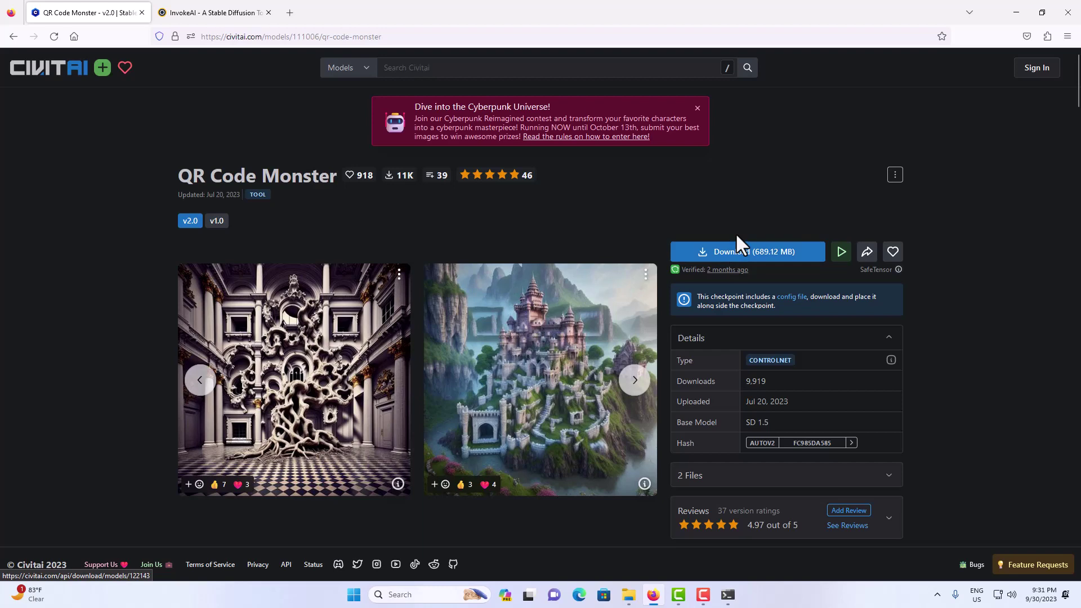
{"action": "left_click", "coordinate": [737, 256]}
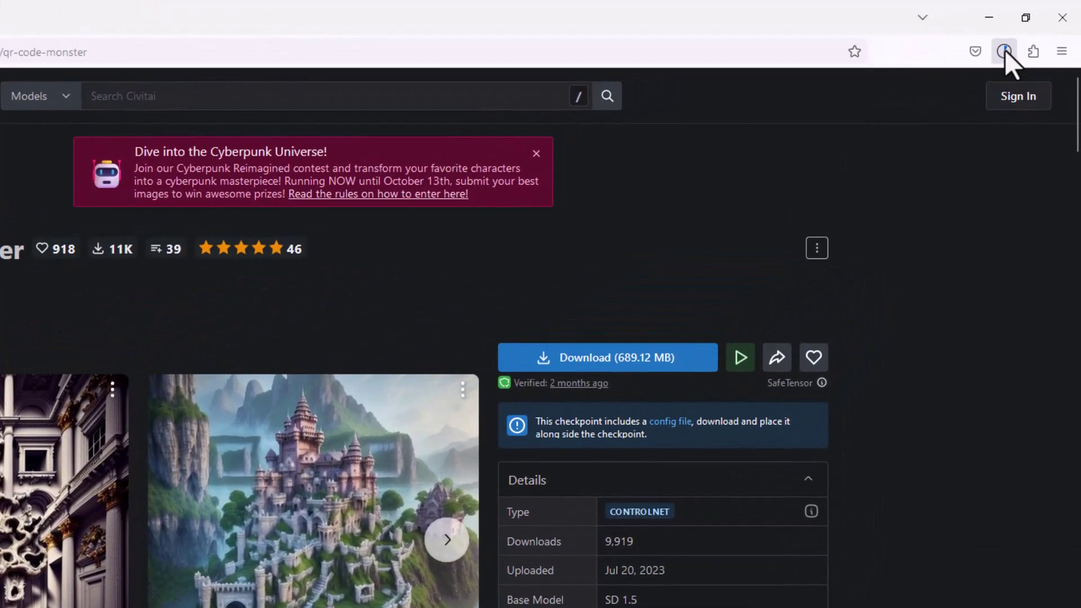
{"action": "left_click", "coordinate": [1005, 51]}
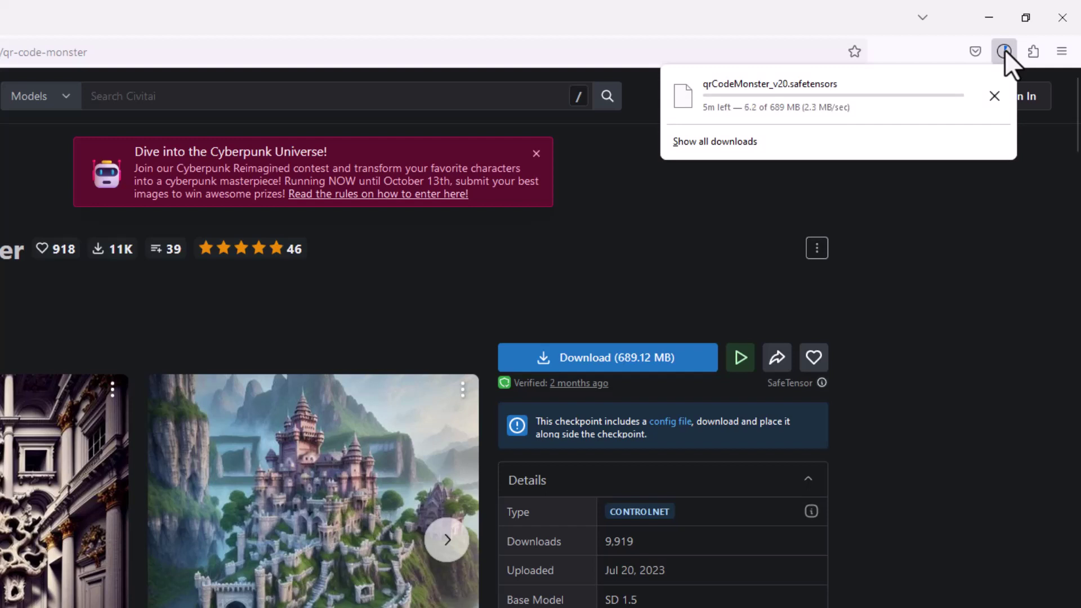
{"action": "left_click", "coordinate": [890, 346]}
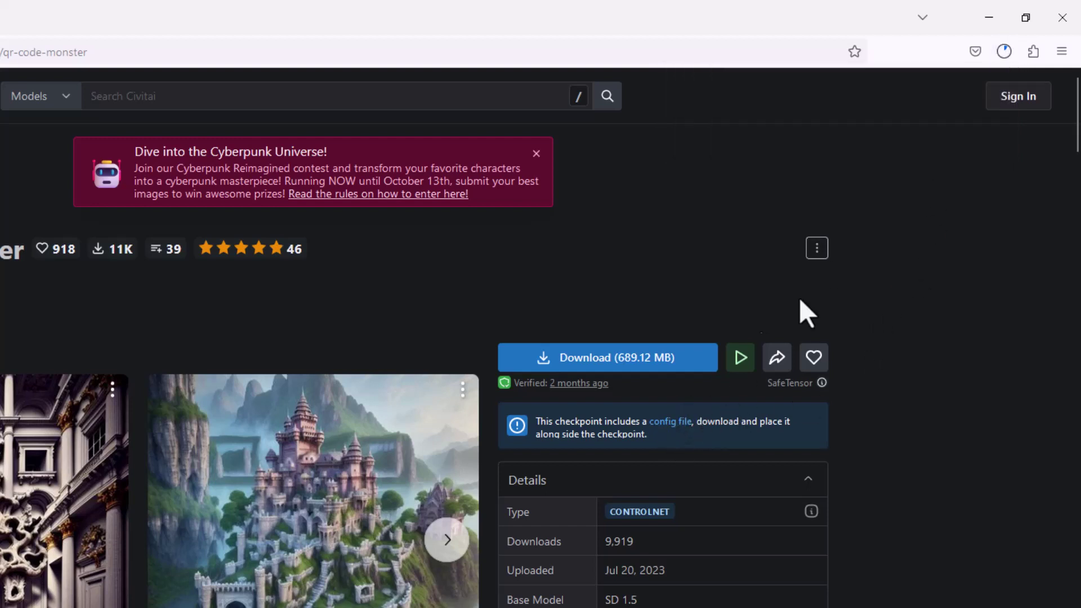
Cancel the 689 MB qrCodeMonster_v20.safetensors download, keeping the yaml config
{"action": "right_click", "coordinate": [1004, 52]}
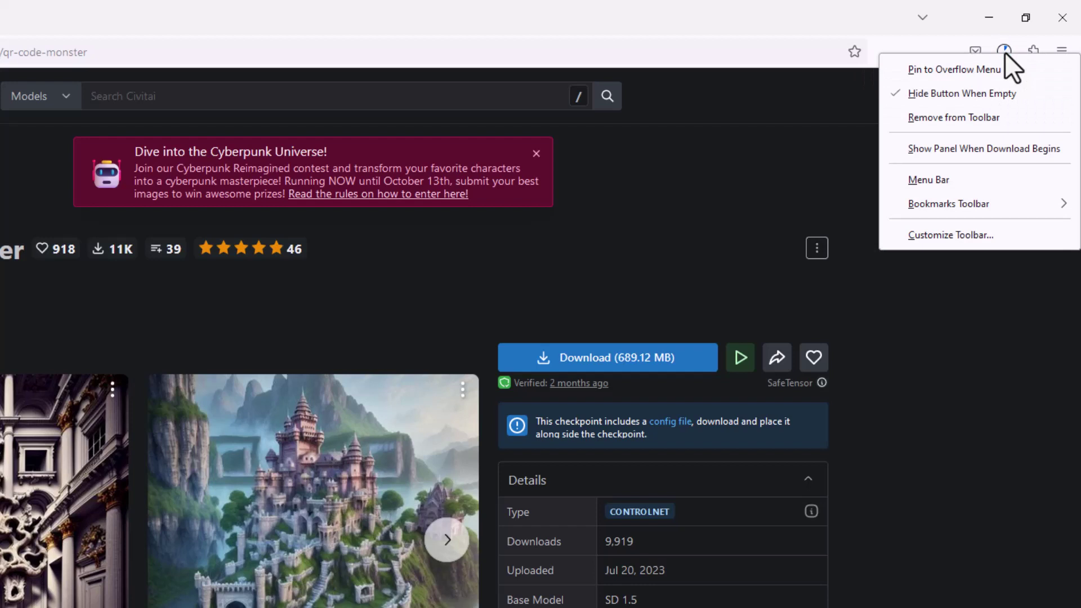
{"action": "left_click", "coordinate": [1004, 52]}
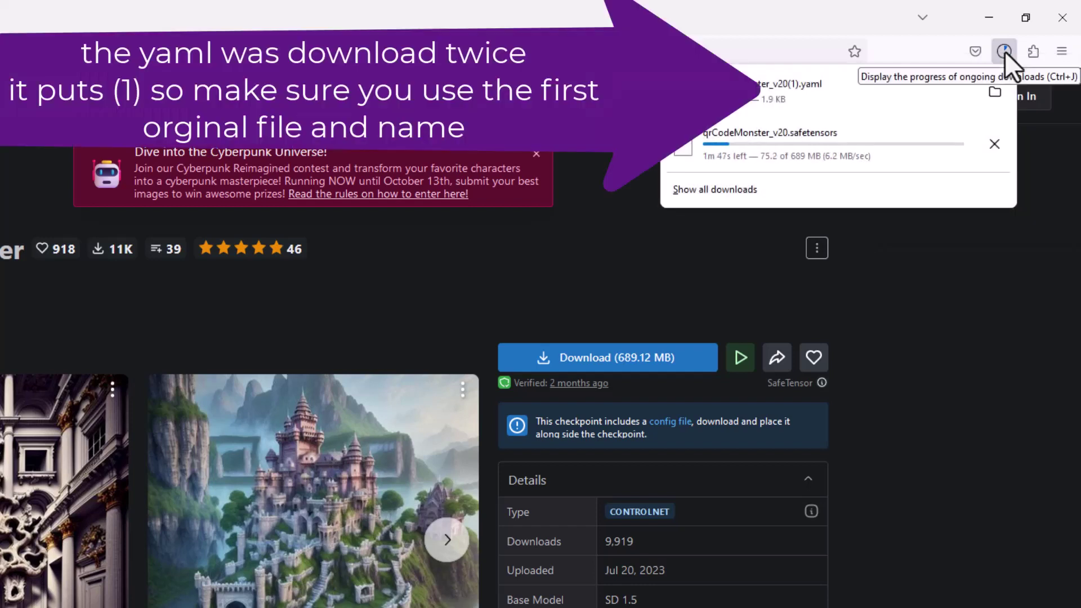
{"action": "left_click", "coordinate": [995, 143]}
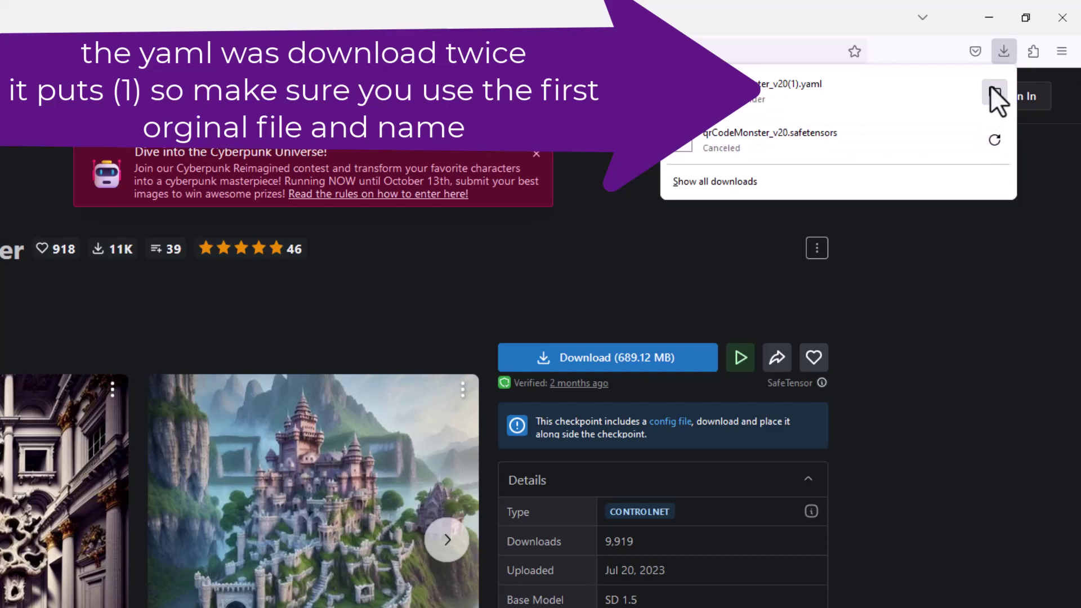
{"action": "left_click", "coordinate": [991, 18]}
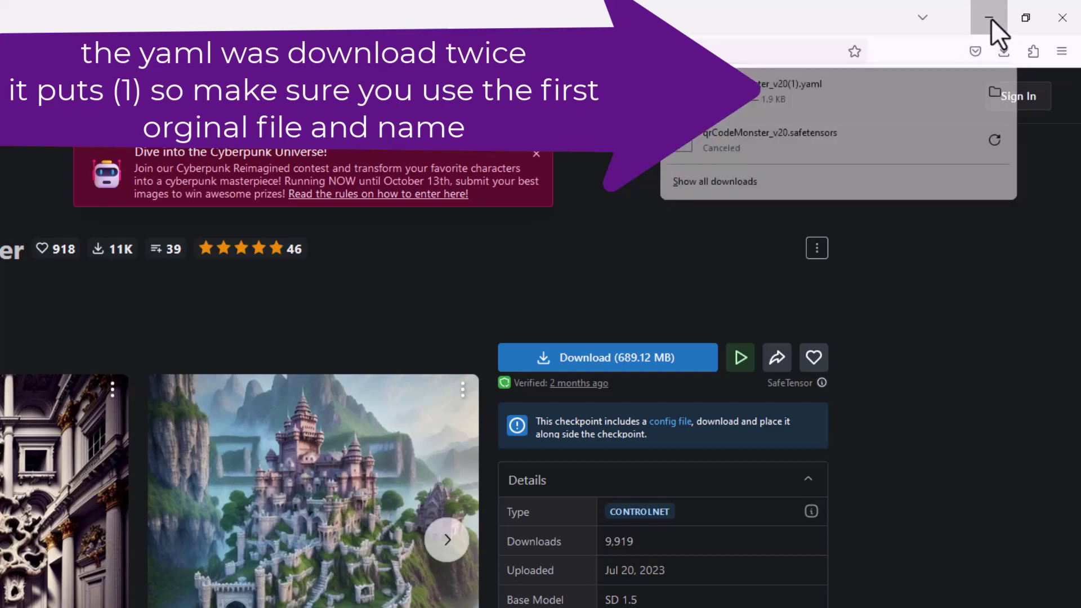
Navigate from the invokeai folder into autoimport\controlnet, where the qrCodeMonster files sit
{"action": "left_click", "coordinate": [991, 19]}
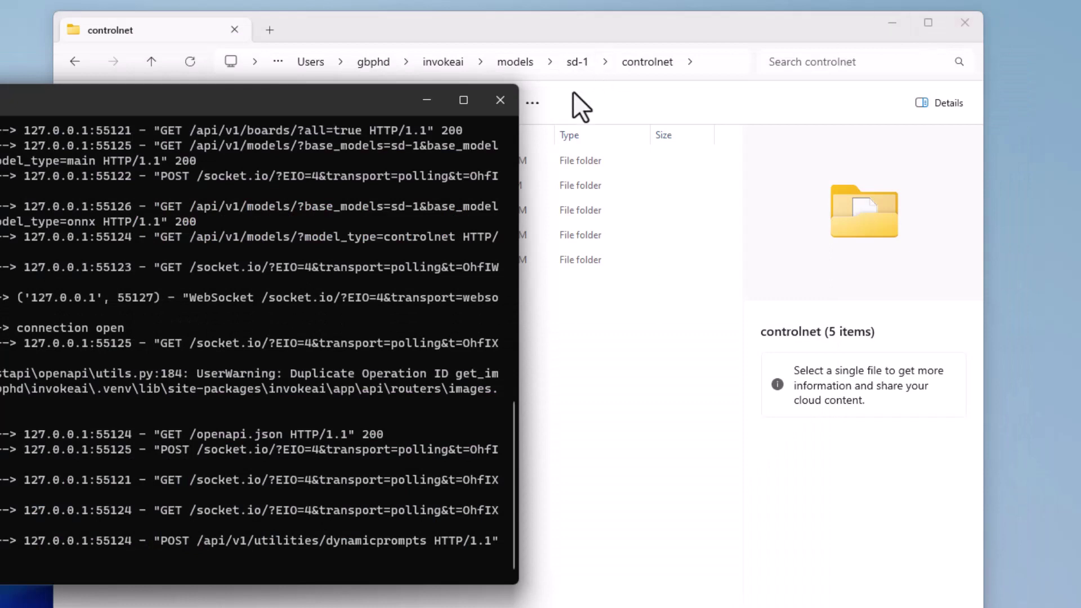
{"action": "left_click", "coordinate": [427, 100]}
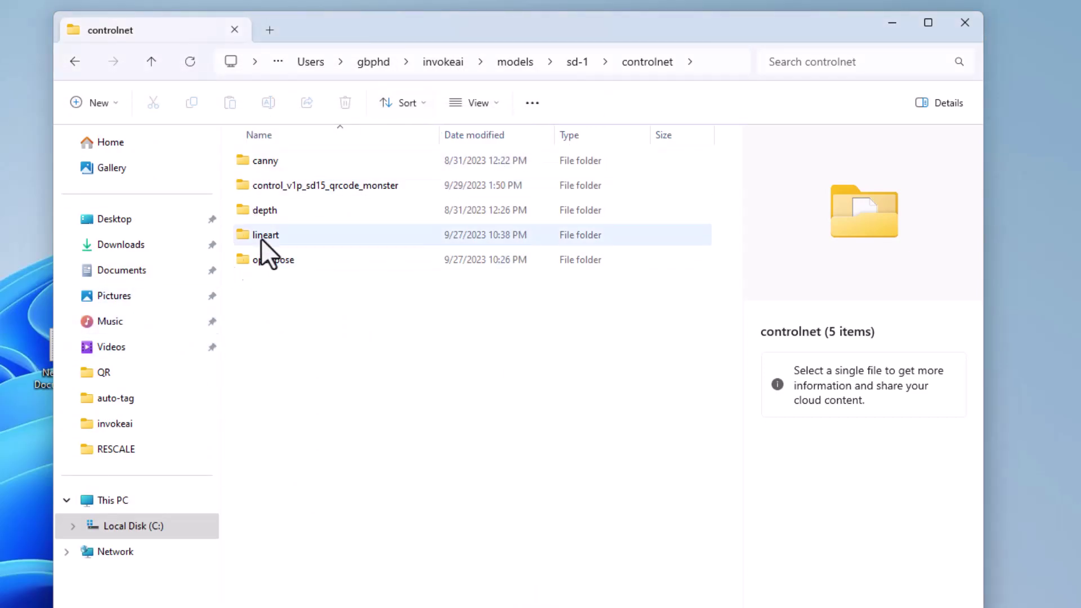
{"action": "left_click", "coordinate": [442, 68]}
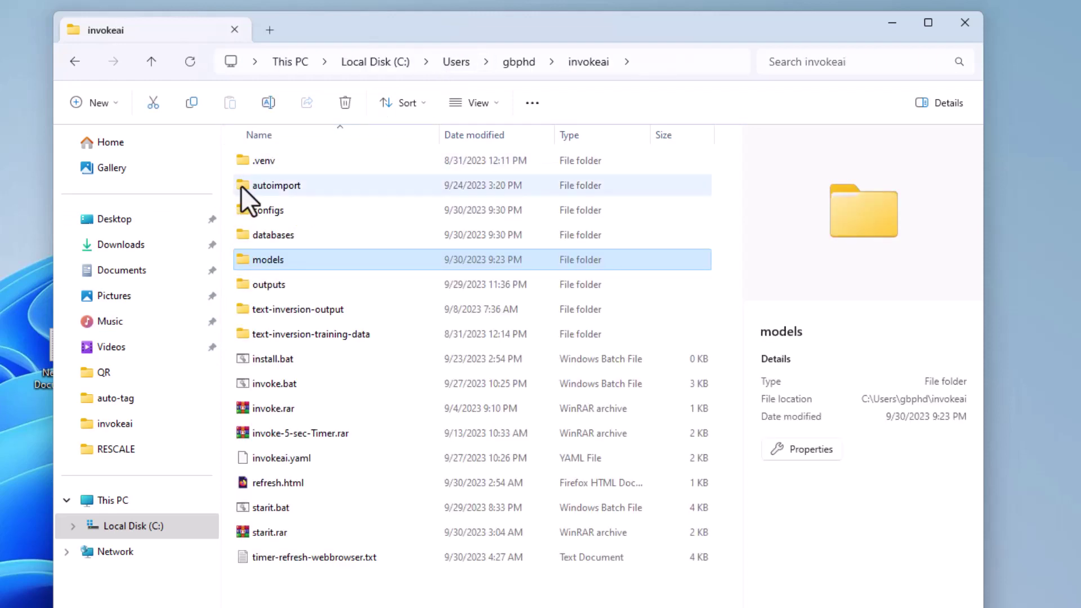
{"action": "double_click", "coordinate": [240, 186]}
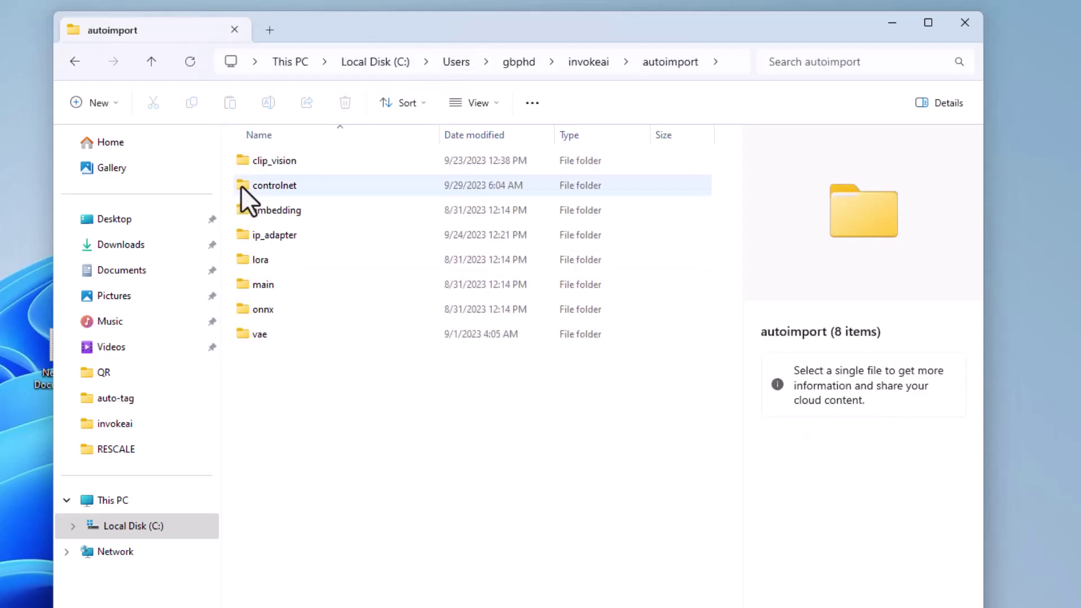
{"action": "double_click", "coordinate": [245, 184]}
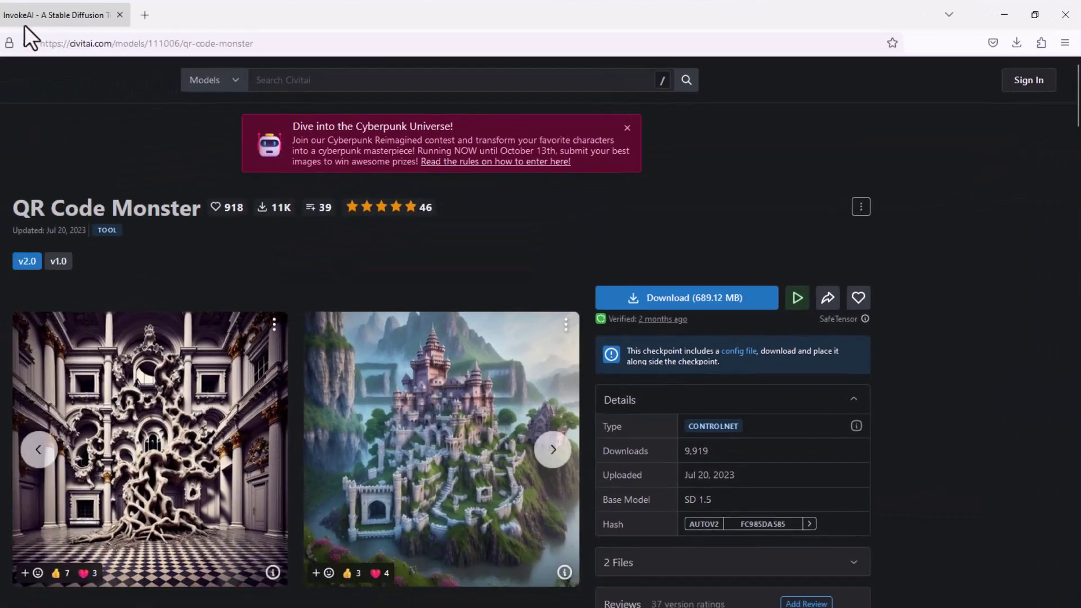
On Text to Image, expand Control Adapters and list the available ControlNet models
{"action": "left_click", "coordinate": [202, 13]}
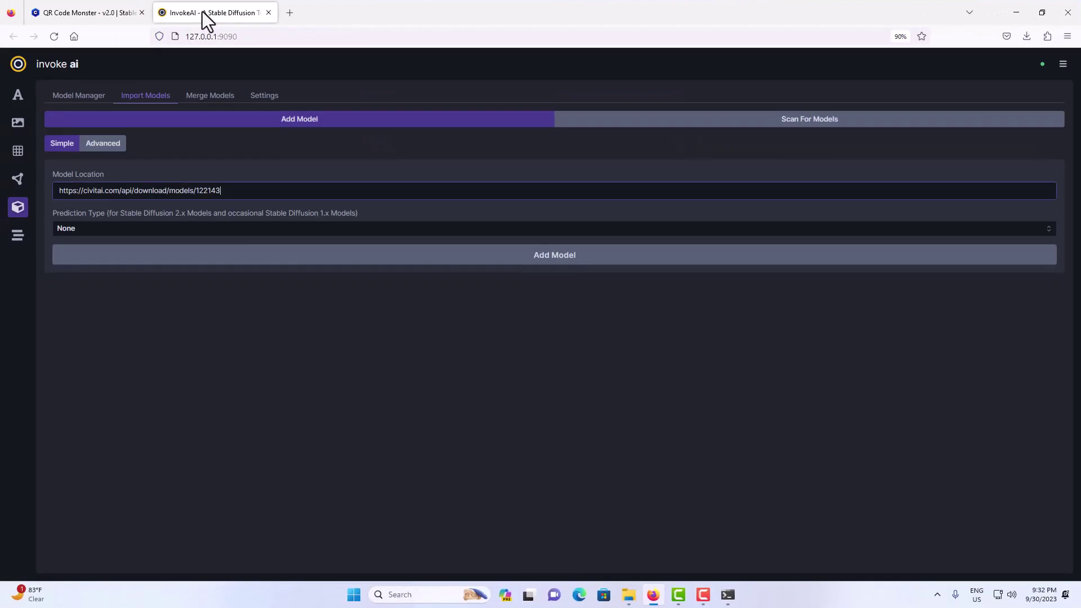
{"action": "left_click", "coordinate": [19, 95]}
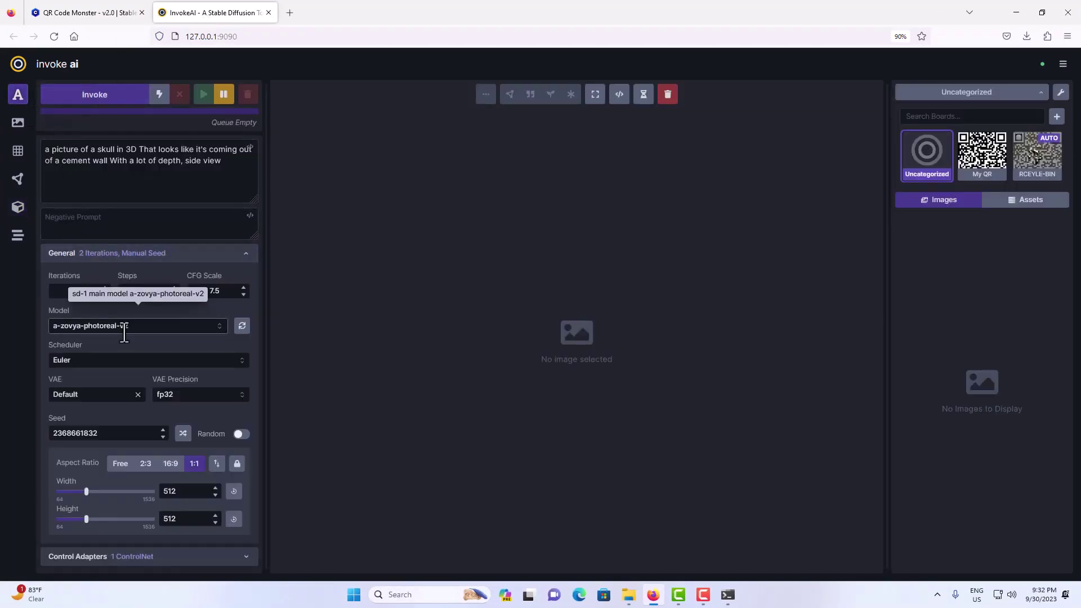
{"action": "scroll", "coordinate": [135, 336], "scroll_direction": "down", "scroll_amount": 1}
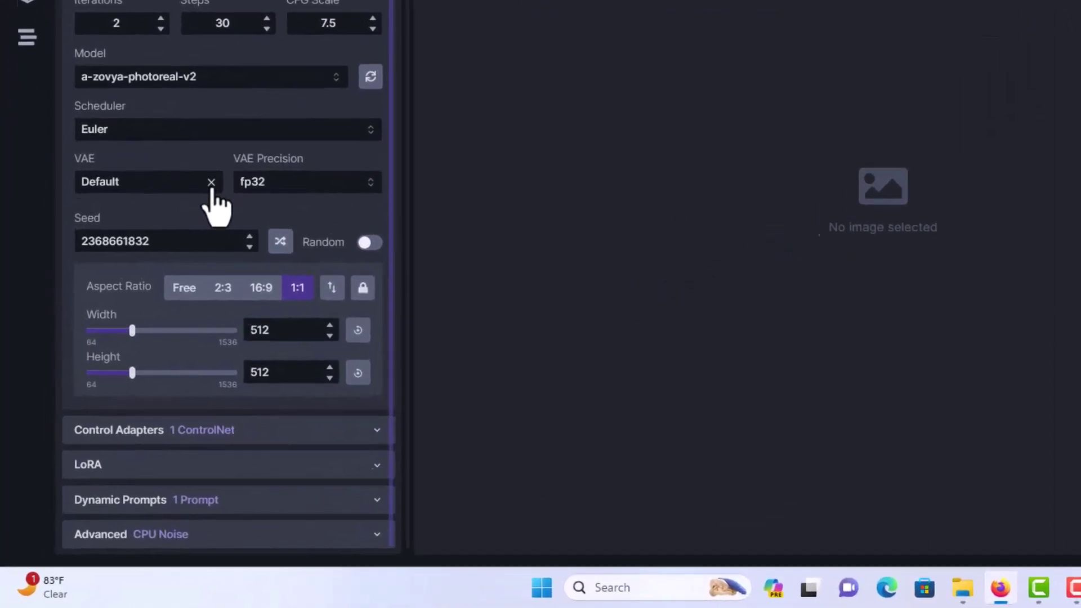
{"action": "left_click", "coordinate": [186, 483]}
{"action": "scroll", "coordinate": [300, 363], "scroll_direction": "down", "scroll_amount": 5}
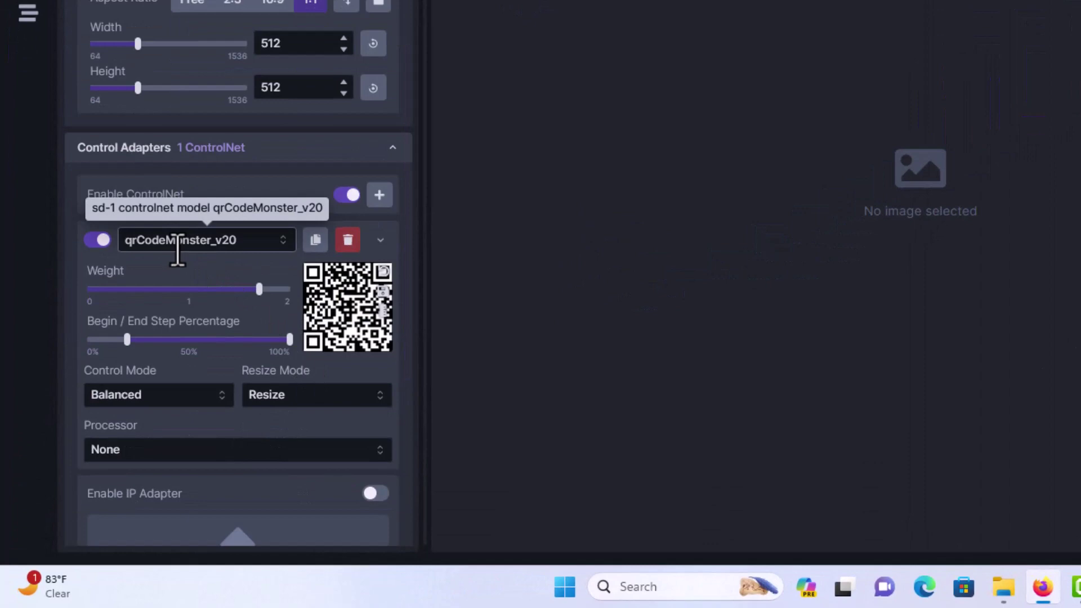
{"action": "left_click", "coordinate": [238, 241]}
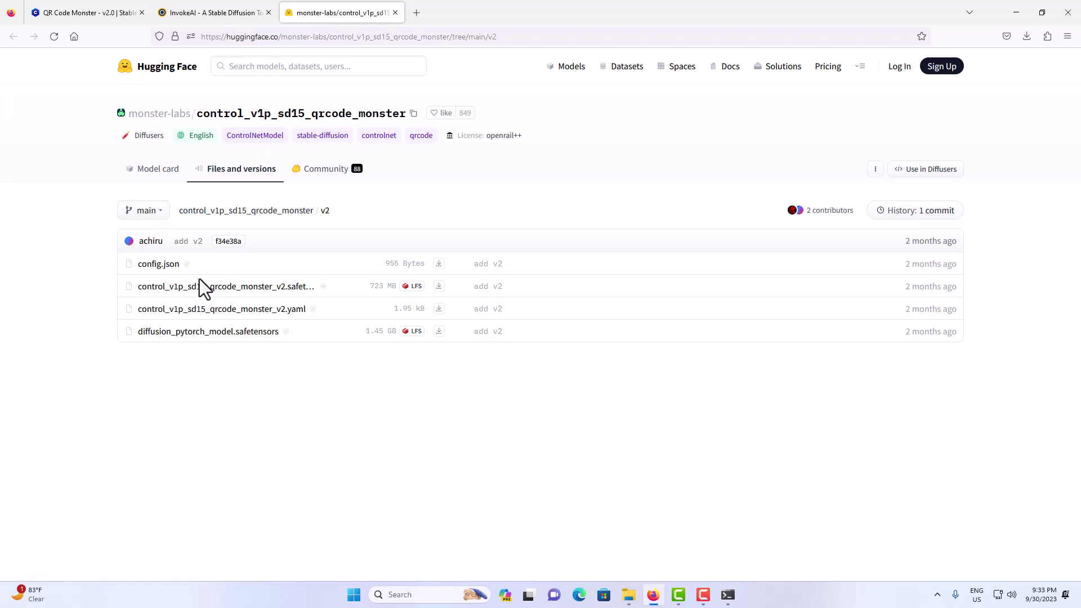
Browse the repo's v2 files and copy the name monster-labs/control_v1p_sd15_qrcode_monster
{"action": "left_click", "coordinate": [162, 173]}
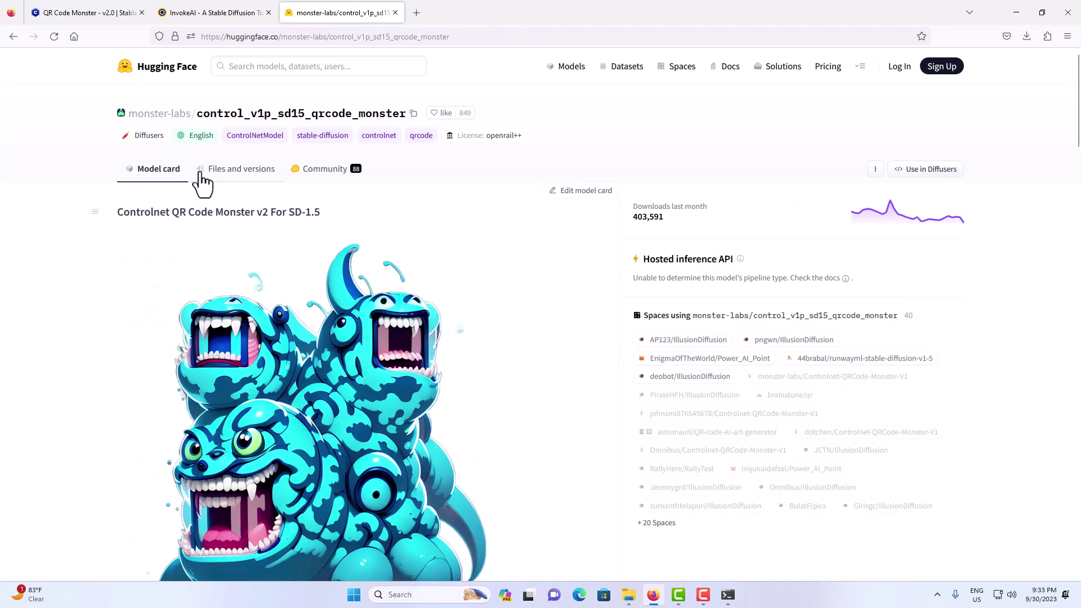
{"action": "scroll", "coordinate": [272, 224], "scroll_direction": "down", "scroll_amount": 6}
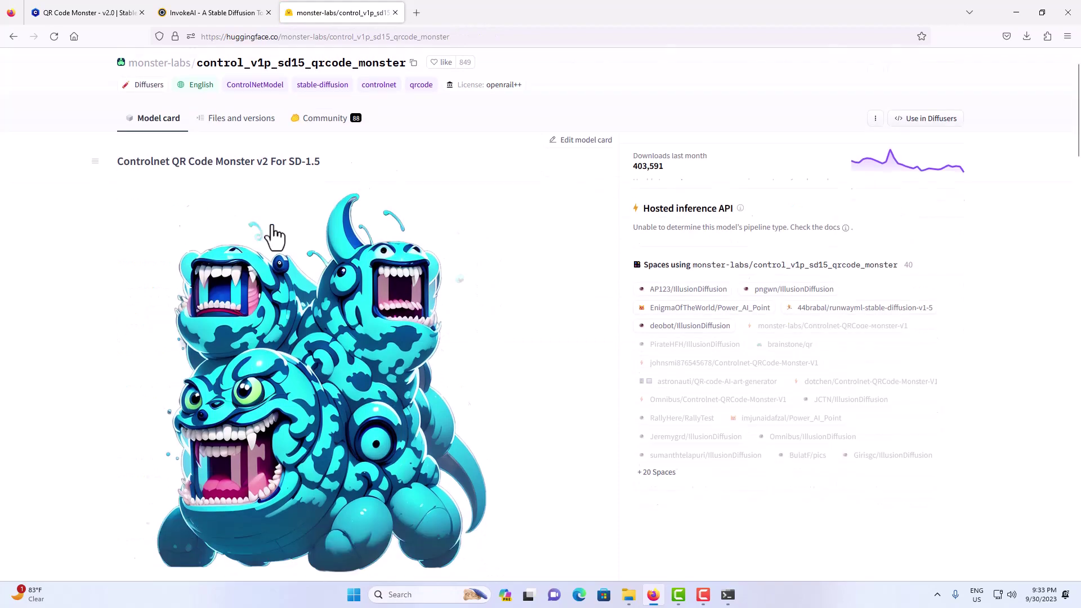
{"action": "scroll", "coordinate": [274, 237], "scroll_direction": "up", "scroll_amount": 6}
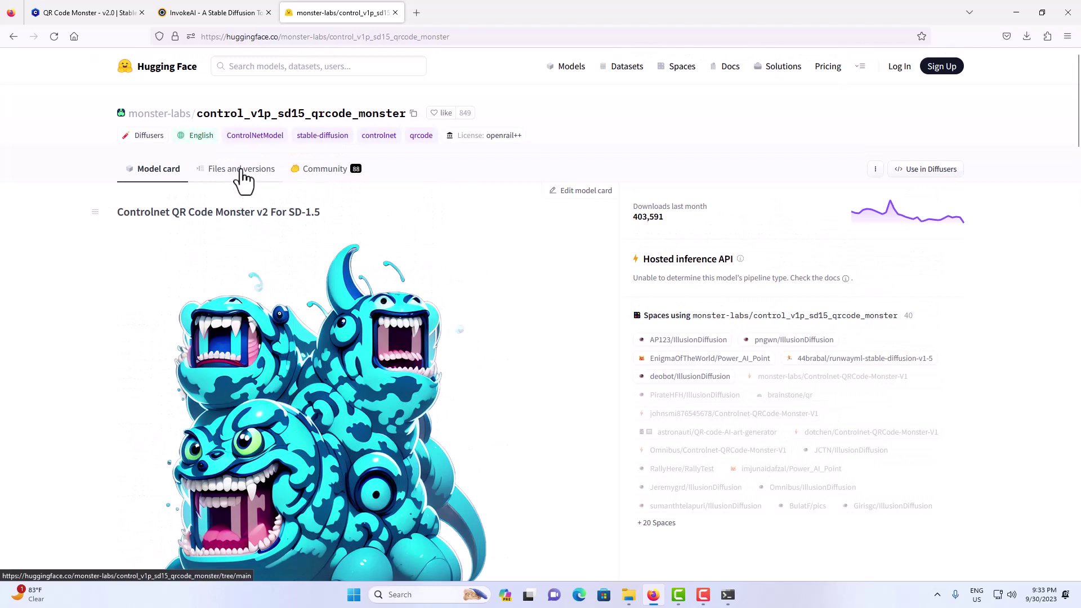
{"action": "left_click", "coordinate": [243, 171]}
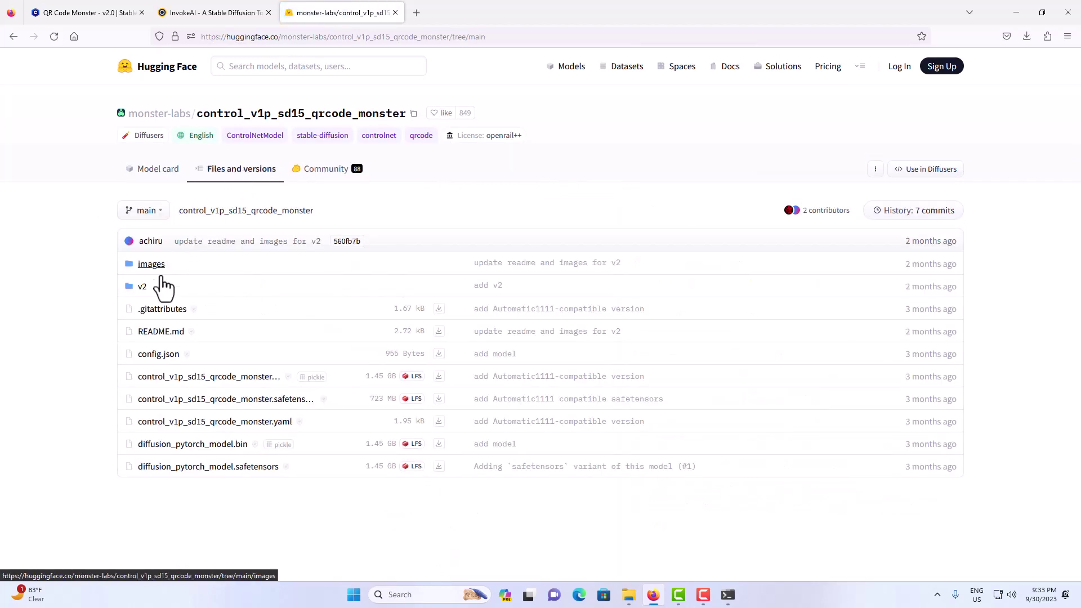
{"action": "left_click", "coordinate": [142, 287]}
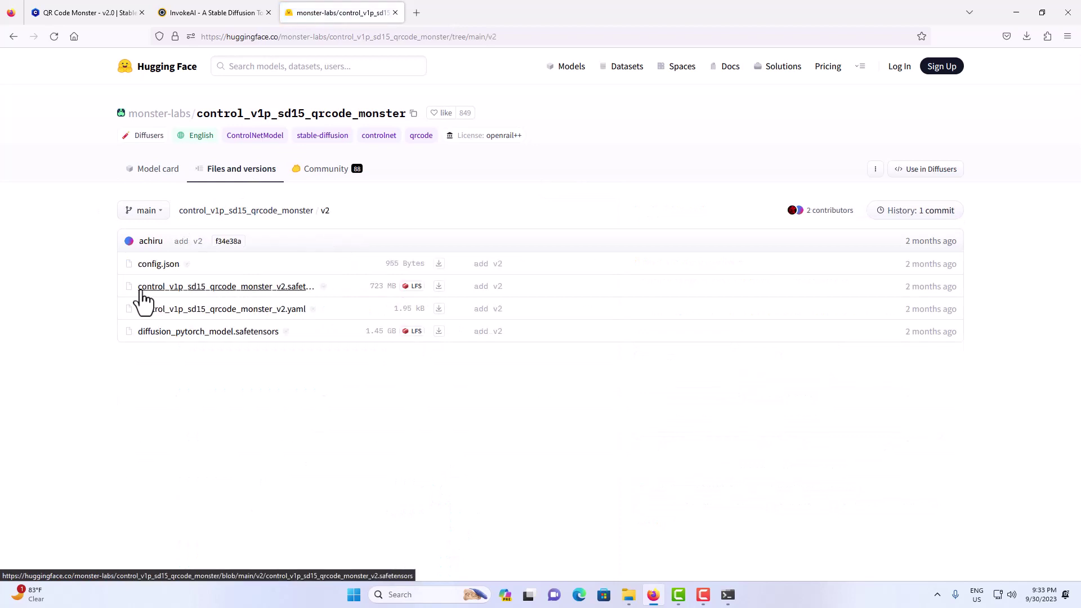
{"action": "left_click", "coordinate": [414, 115]}
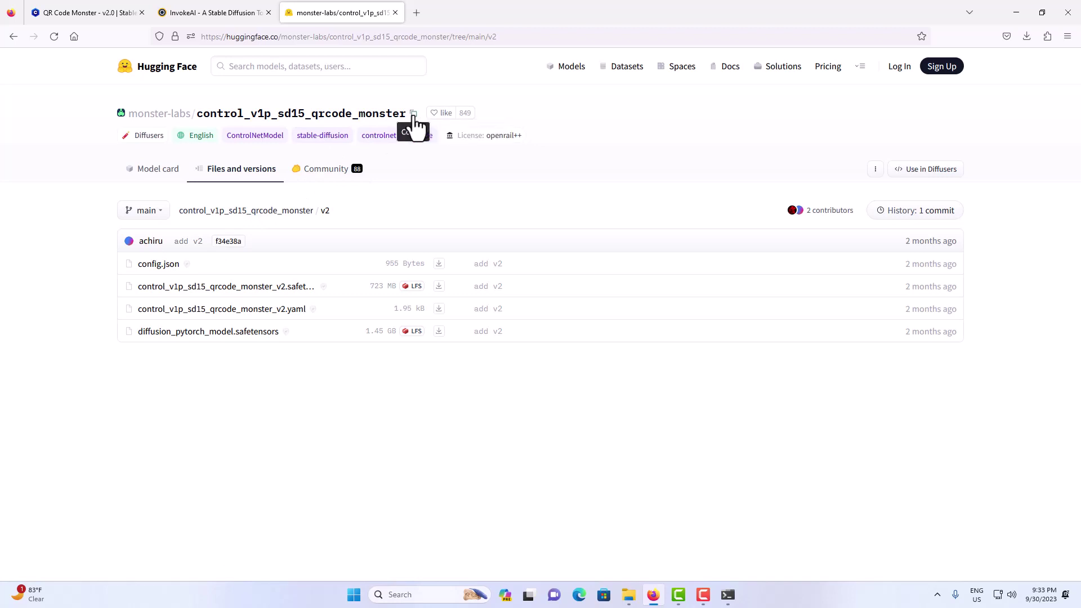
Paste monster-labs/control_v1p_sd15_qrcode_monster as the Import Models location and add the model
{"action": "left_click", "coordinate": [213, 16]}
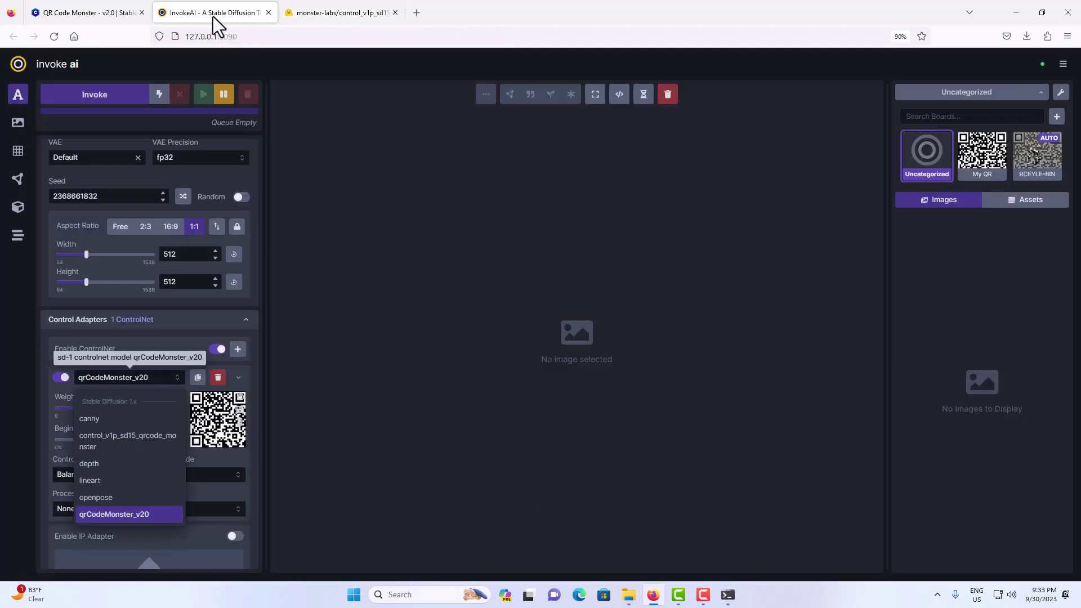
{"action": "left_click", "coordinate": [18, 208]}
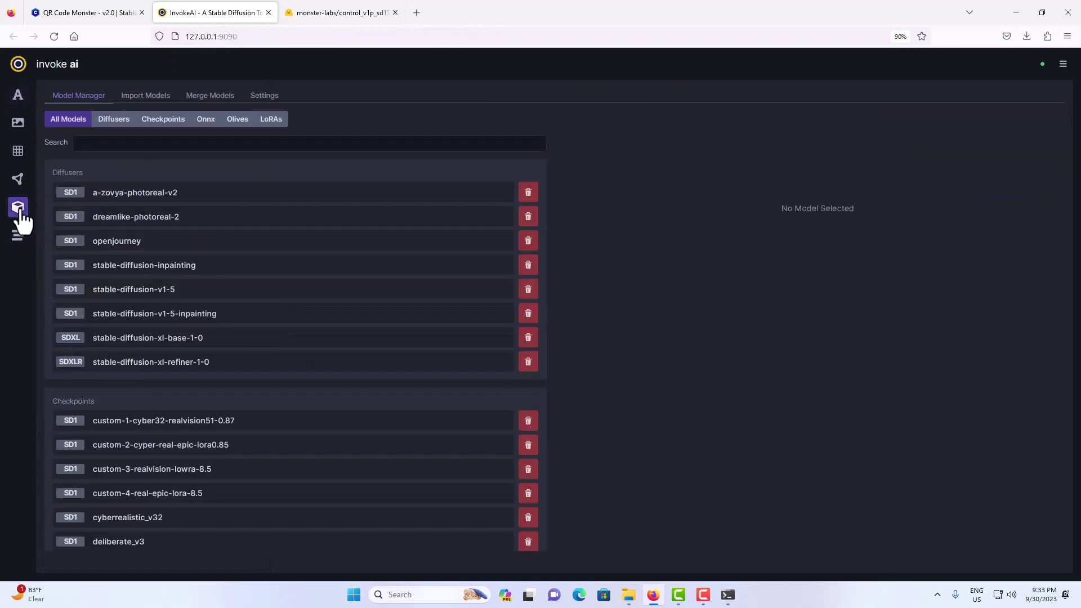
{"action": "left_click", "coordinate": [130, 100]}
{"action": "left_click", "coordinate": [136, 186]}
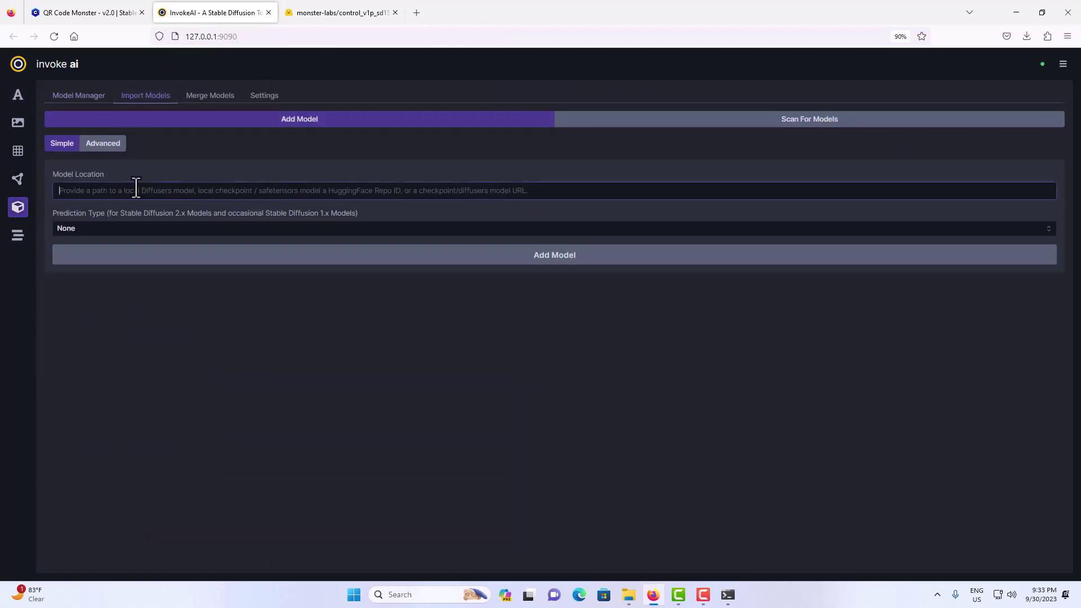
{"action": "right_click", "coordinate": [136, 186]}
{"action": "left_click", "coordinate": [168, 268]}
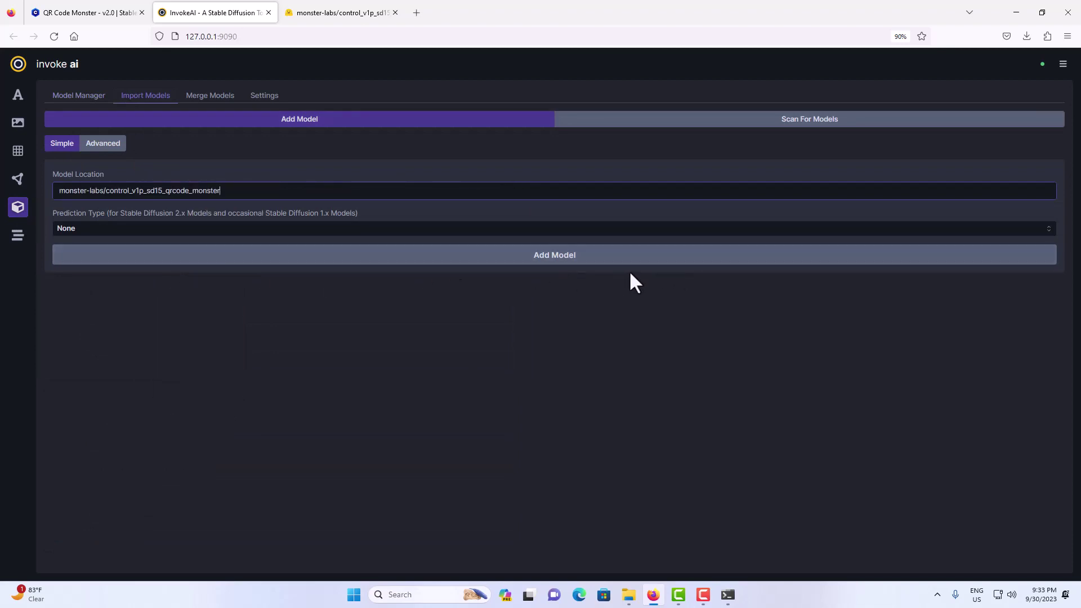
{"action": "left_click", "coordinate": [529, 257]}
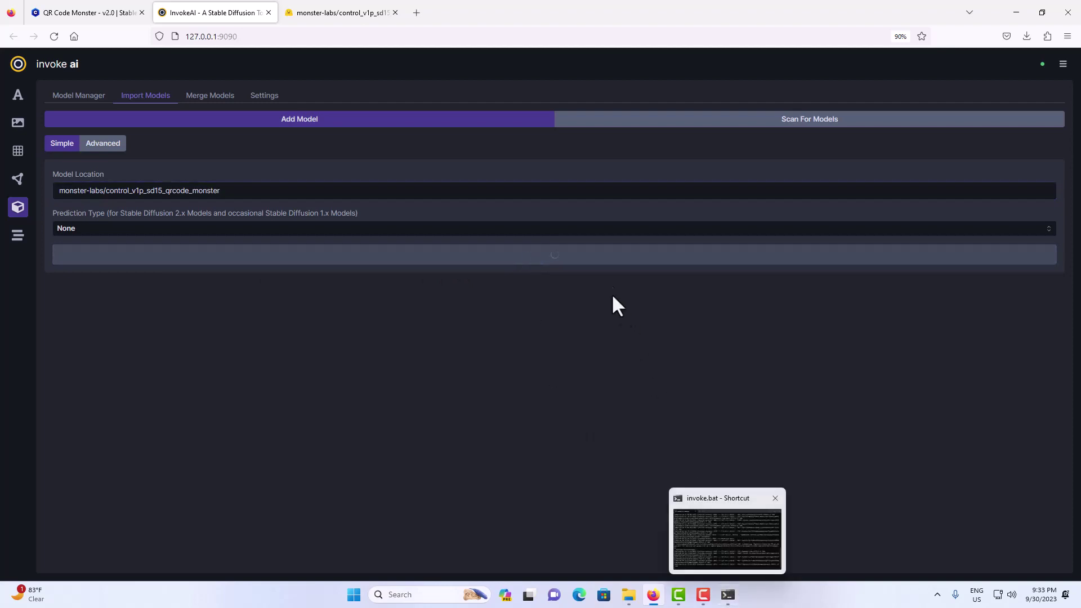
Check the invoke.bat server log during the import, then minimize the terminal
{"action": "left_click", "coordinate": [729, 596]}
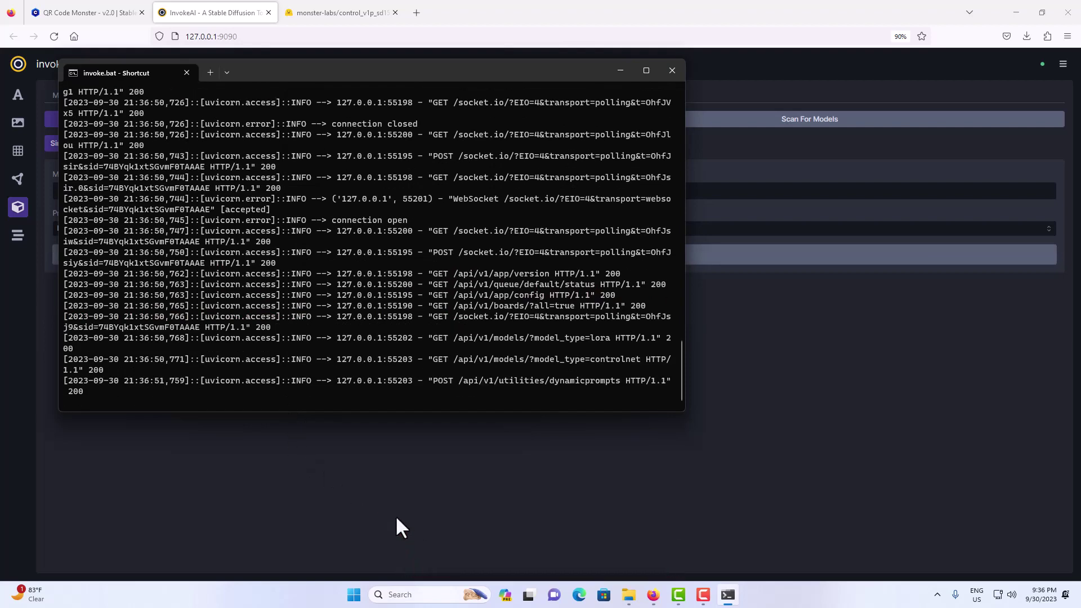
{"action": "left_click", "coordinate": [620, 70]}
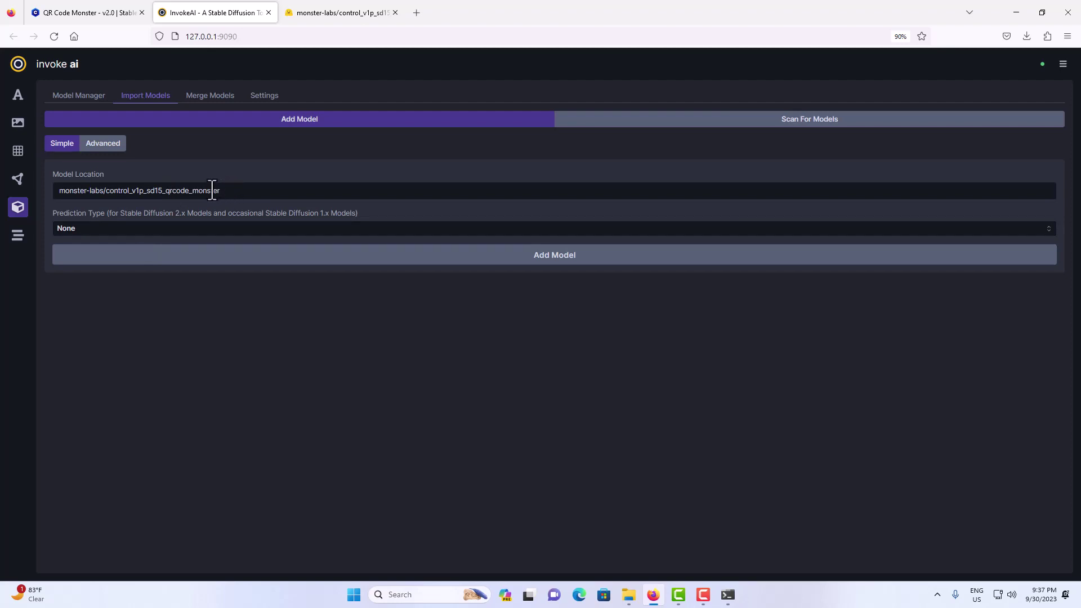
Back on text-to-image, select control_v1p_sd15_qrcode_monster as the ControlNet model
{"action": "left_click", "coordinate": [16, 103]}
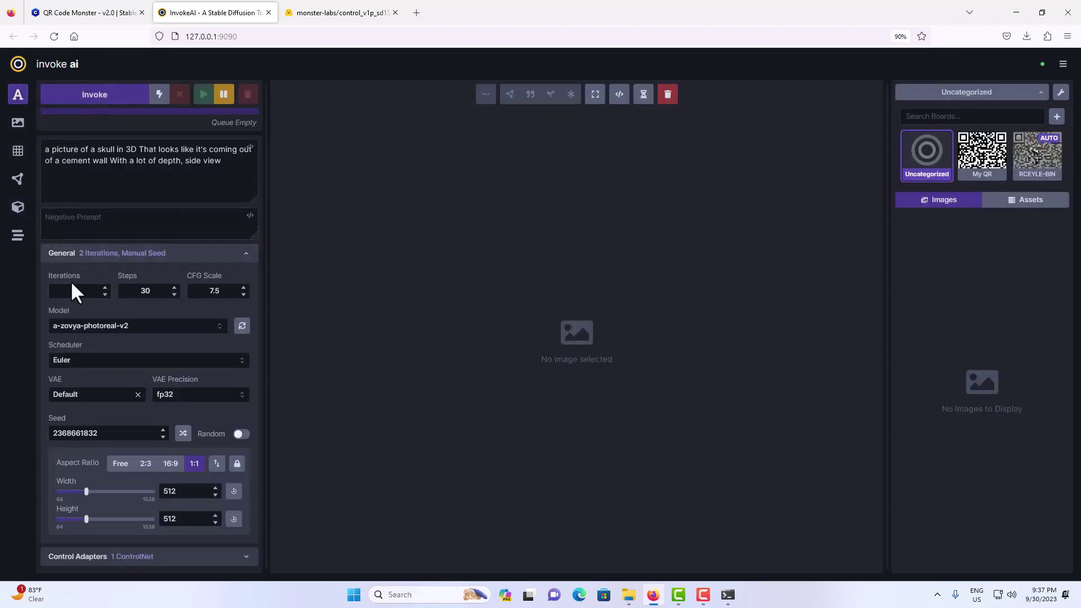
{"action": "scroll", "coordinate": [107, 364], "scroll_direction": "down", "scroll_amount": 2}
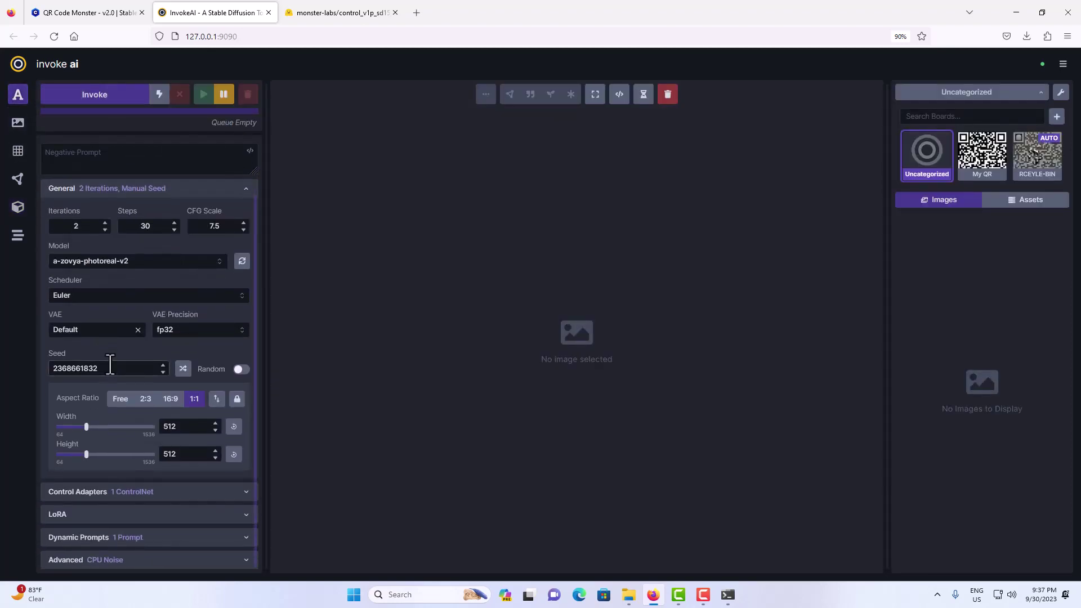
{"action": "left_click", "coordinate": [169, 494]}
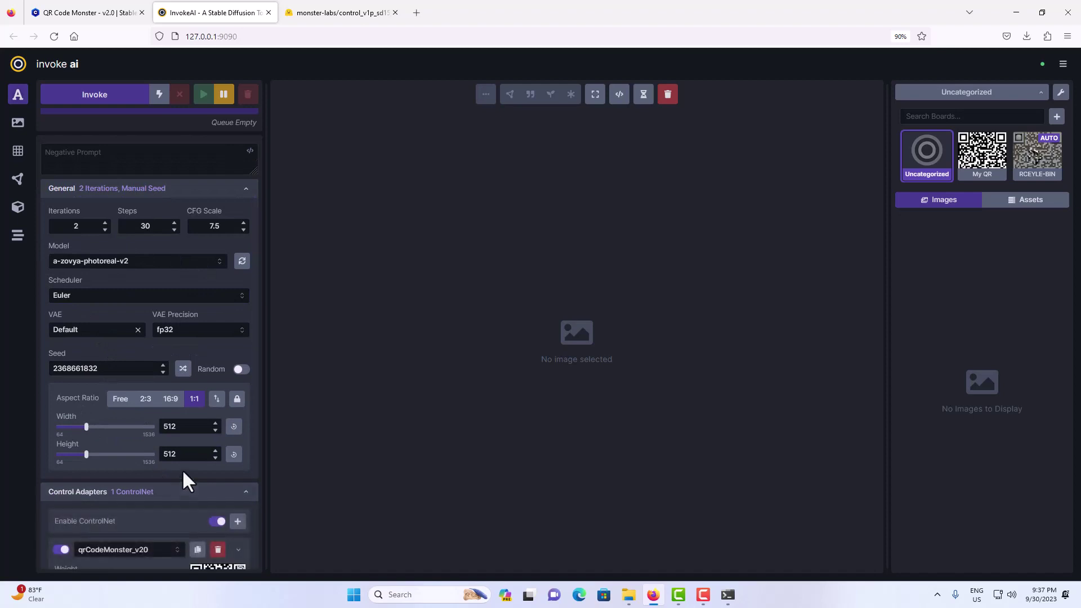
{"action": "scroll", "coordinate": [181, 468], "scroll_direction": "down", "scroll_amount": 3}
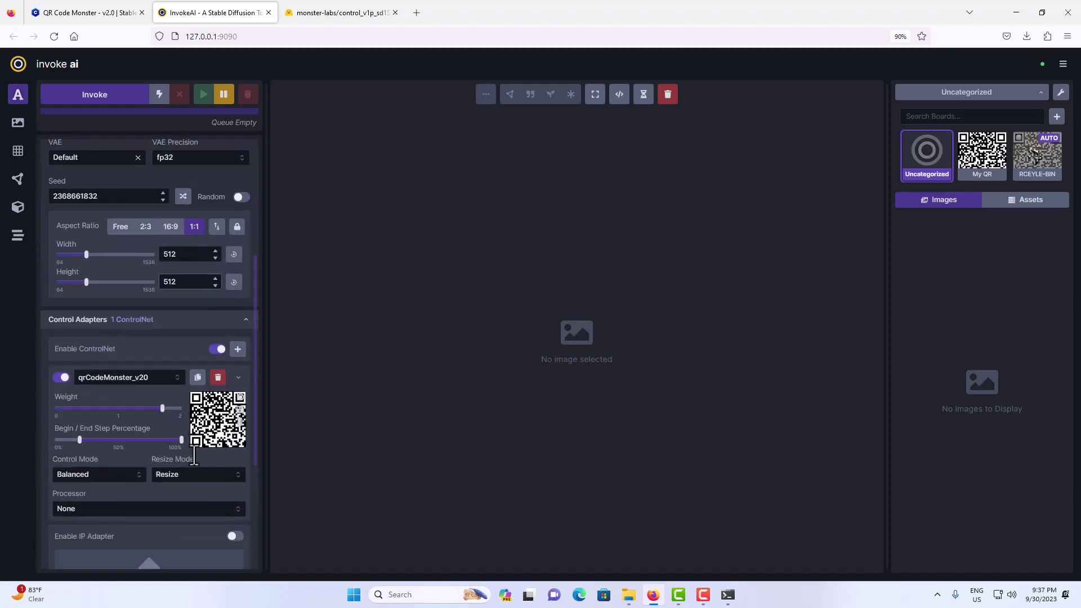
{"action": "left_click", "coordinate": [105, 378]}
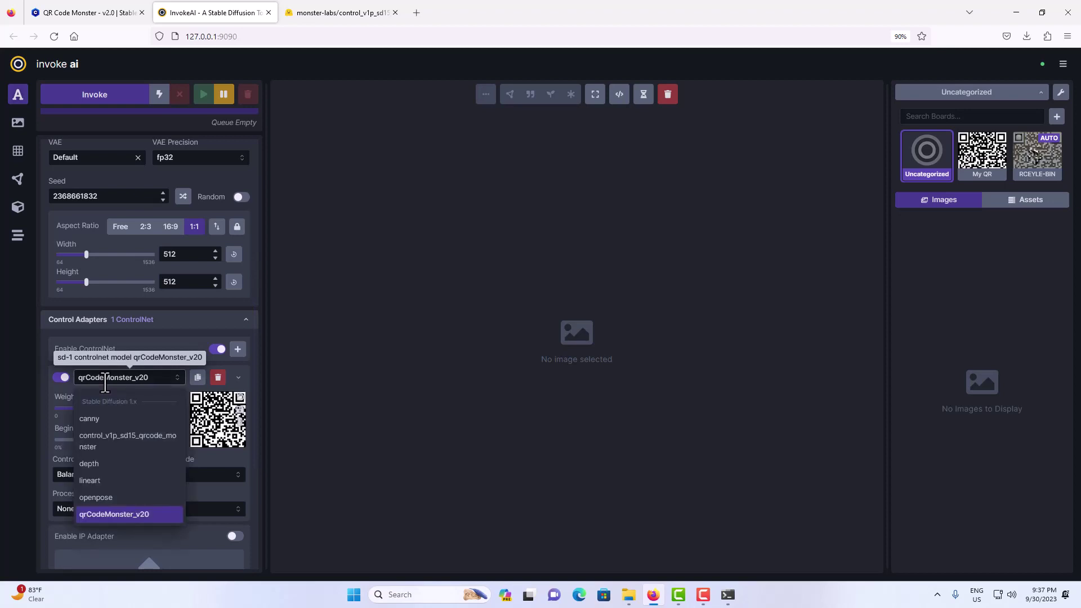
{"action": "left_click", "coordinate": [105, 445]}
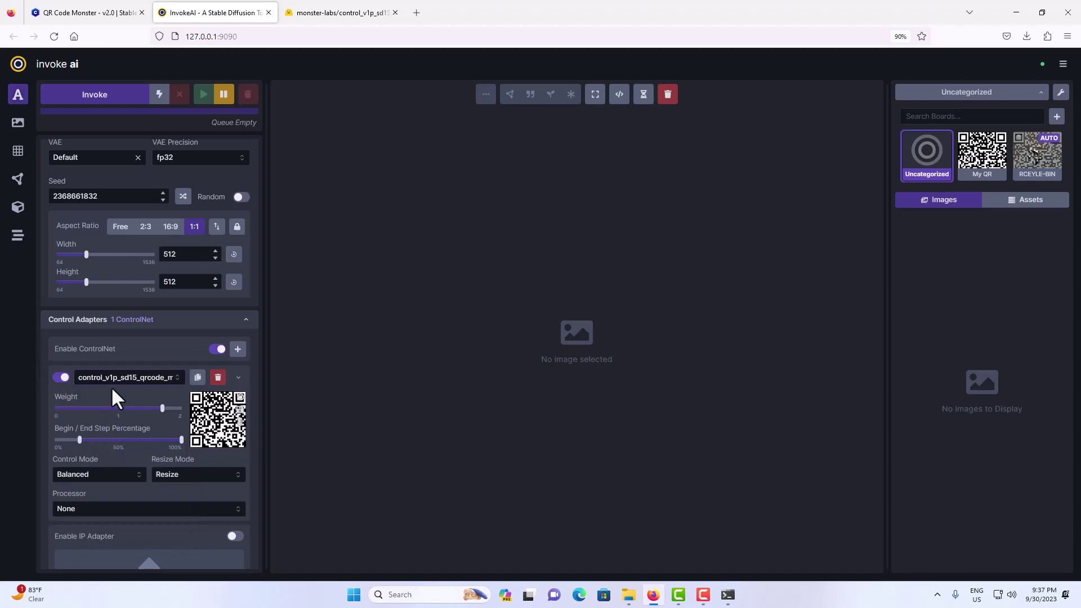
Set Iterations to 1 so each run makes one image
{"action": "scroll", "coordinate": [180, 357], "scroll_direction": "up", "scroll_amount": 3}
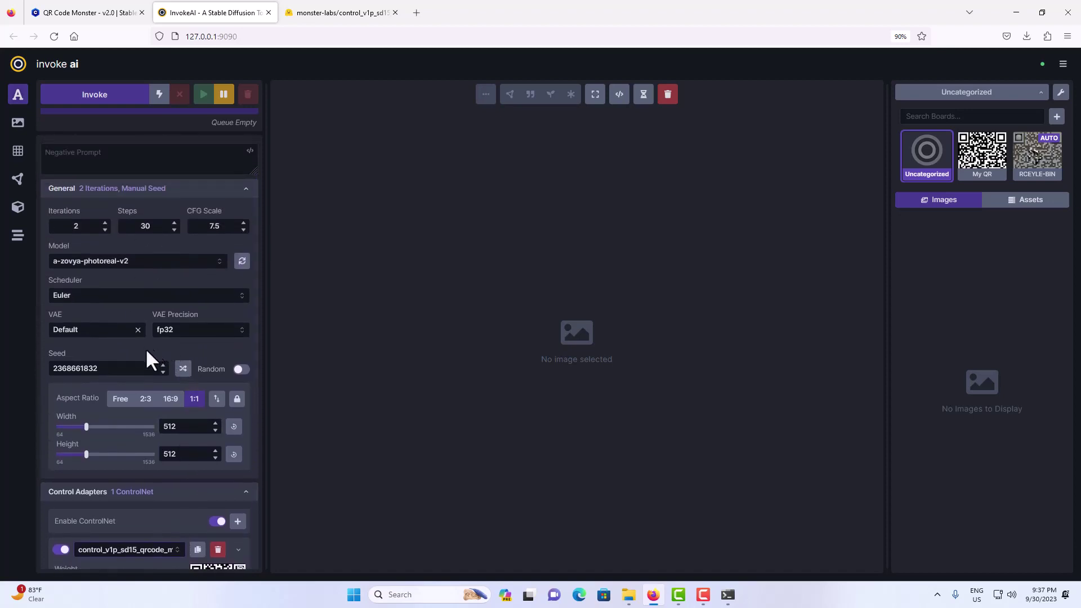
{"action": "left_click", "coordinate": [105, 230]}
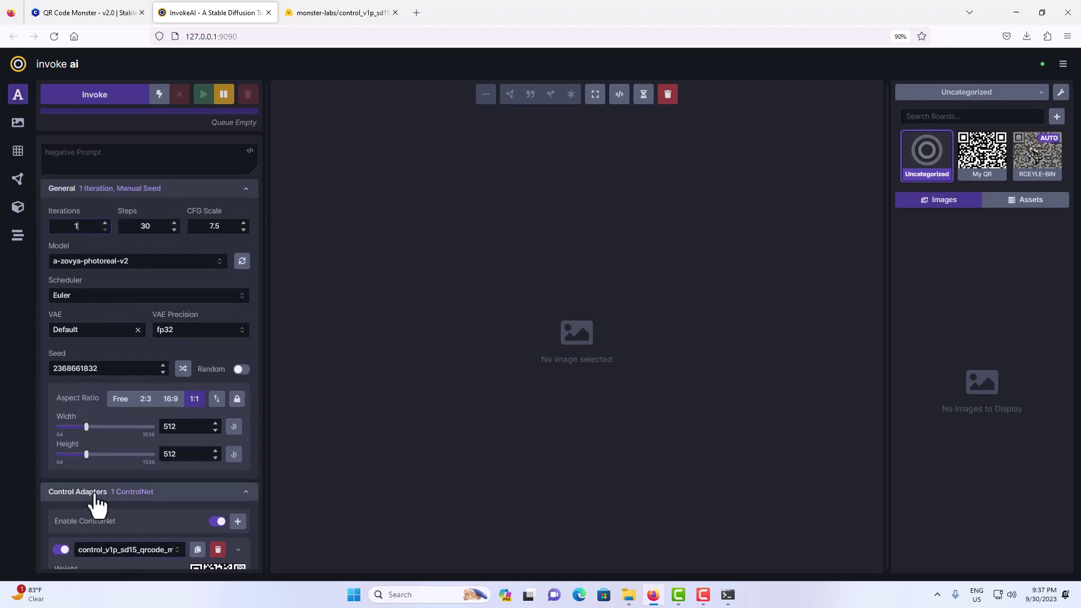
{"action": "scroll", "coordinate": [120, 471], "scroll_direction": "down", "scroll_amount": 2}
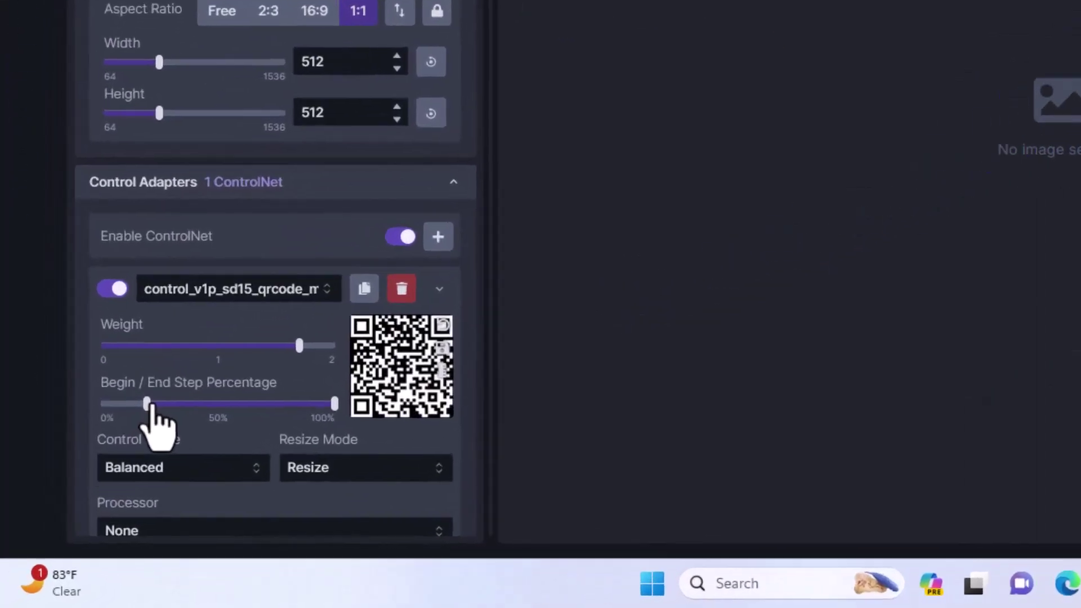
Move the QR ControlNet's begin step from 20% to about 28%, keeping the end at 100%
{"action": "mouse_move", "coordinate": [148, 404]}
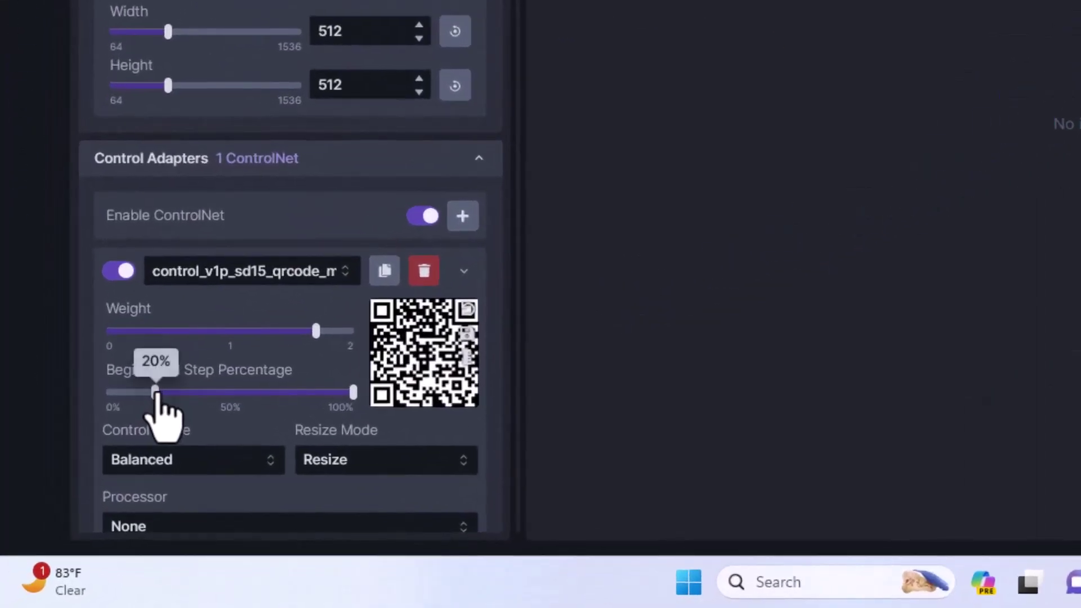
{"action": "left_click_drag", "start_coordinate": [156, 394], "coordinate": [179, 393]}
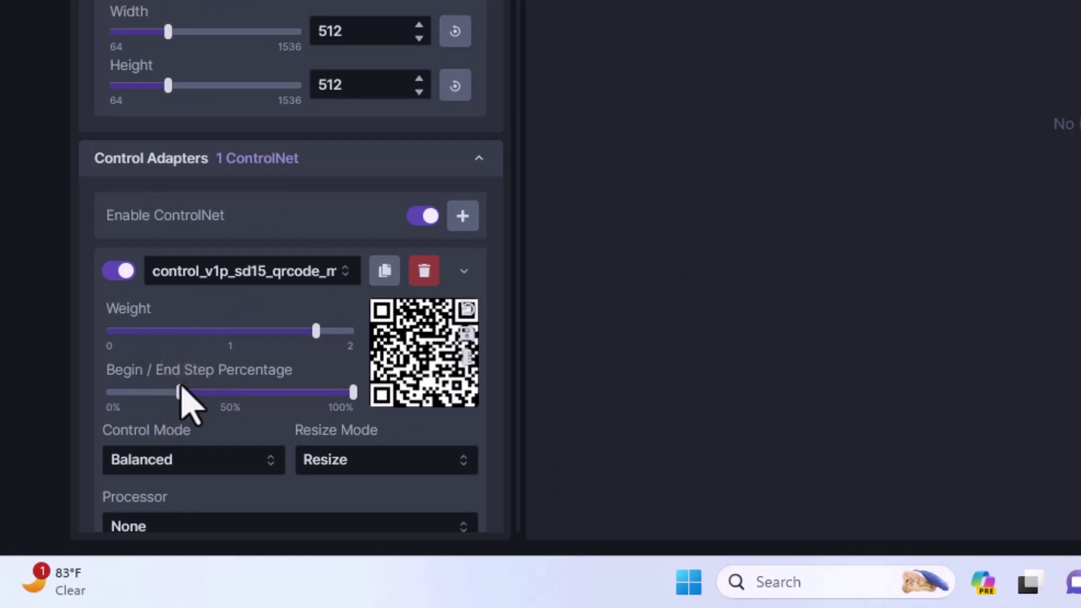
{"action": "mouse_move", "coordinate": [309, 340]}
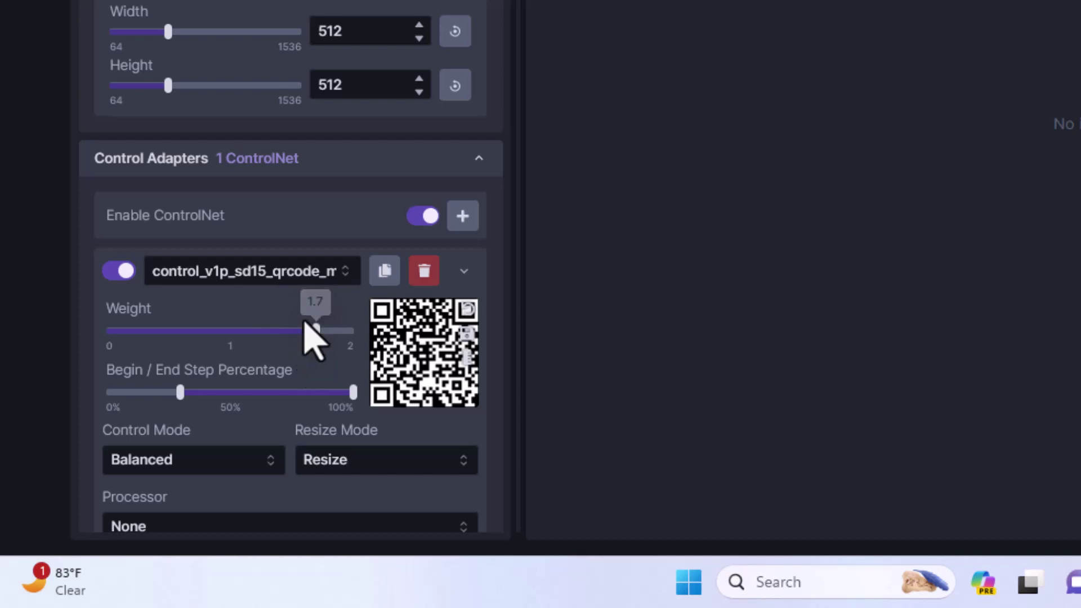
{"action": "scroll", "coordinate": [321, 313], "scroll_direction": "up", "scroll_amount": 5}
{"action": "scroll", "coordinate": [321, 313], "scroll_direction": "up", "scroll_amount": 2}
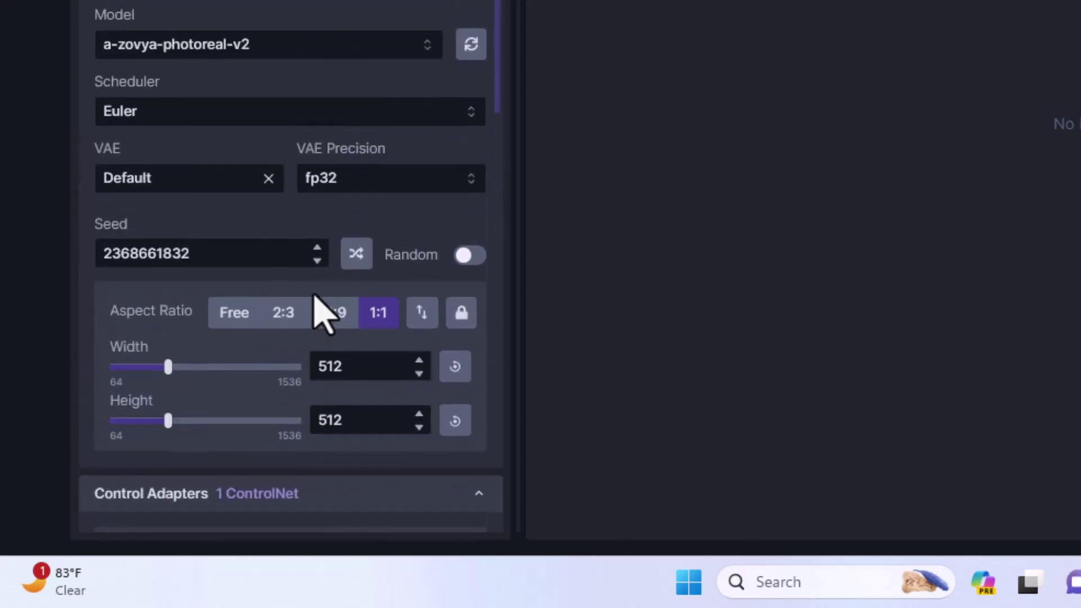
{"action": "scroll", "coordinate": [314, 295], "scroll_direction": "down", "scroll_amount": 4}
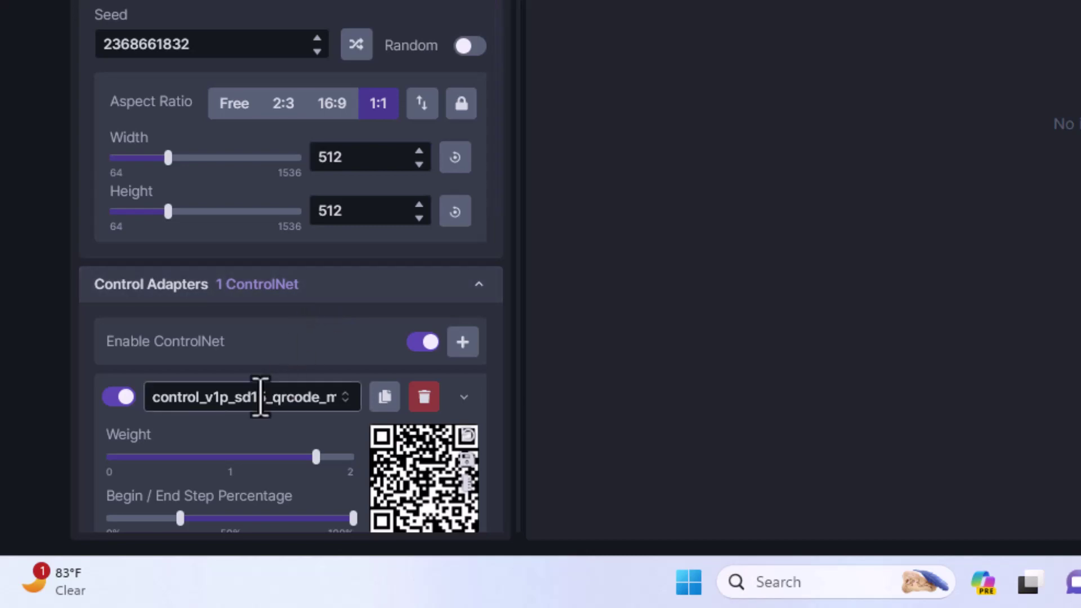
{"action": "scroll", "coordinate": [266, 361], "scroll_direction": "up", "scroll_amount": 4}
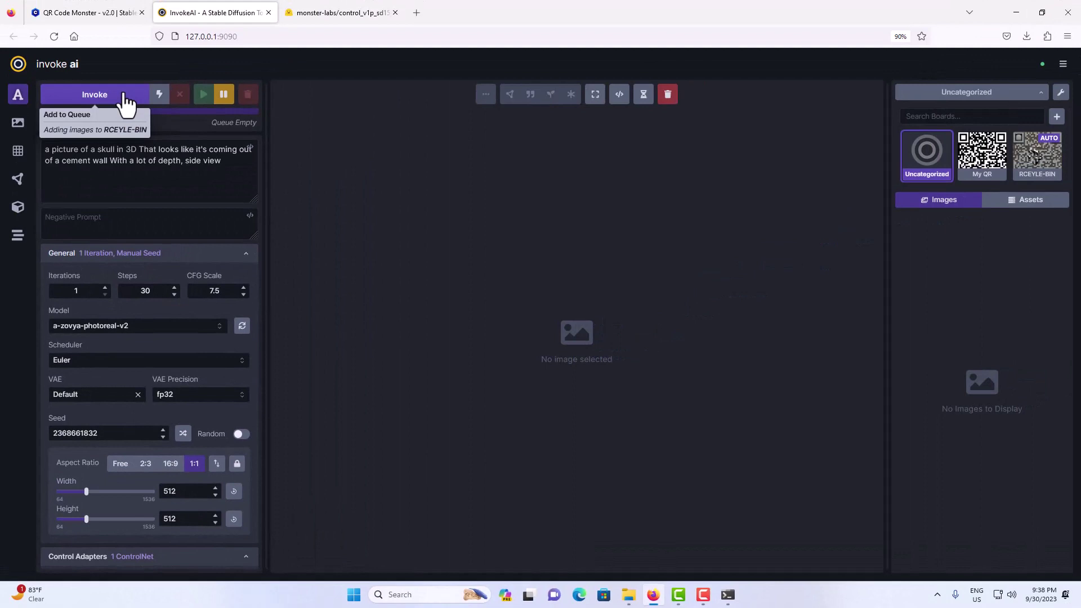
Run Invoke repeatedly to generate skull-coming-out-of-cement-wall images
{"action": "left_click", "coordinate": [125, 97]}
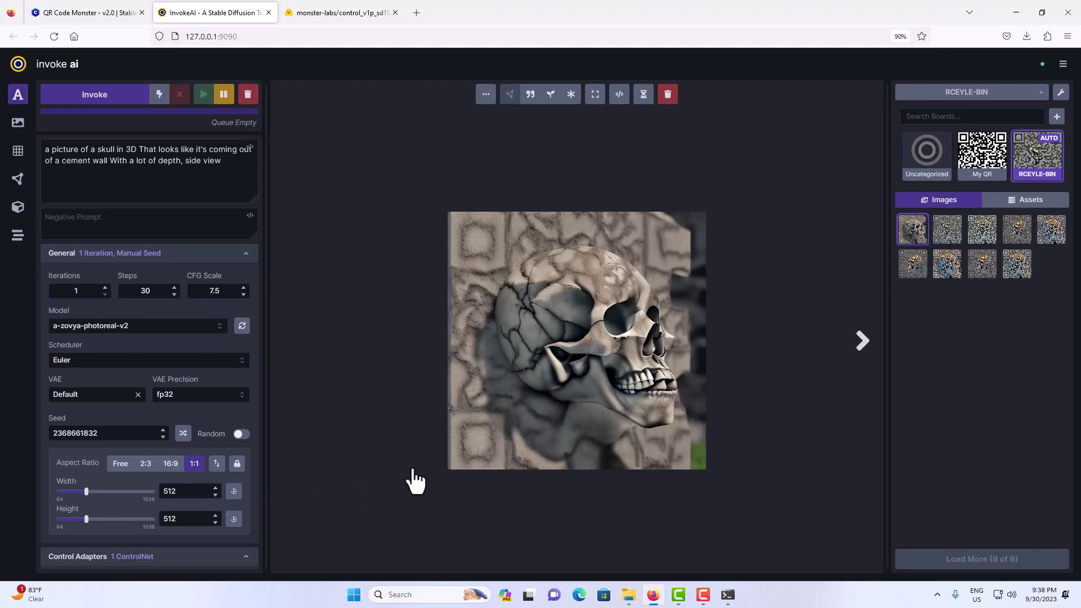
{"action": "left_click", "coordinate": [125, 101]}
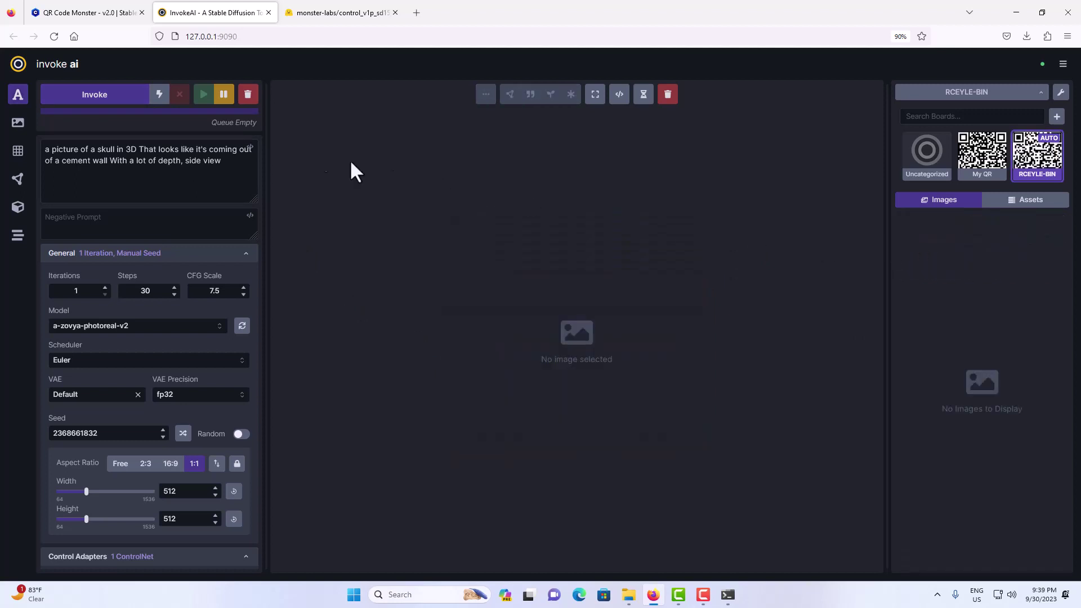
{"action": "left_click", "coordinate": [137, 101]}
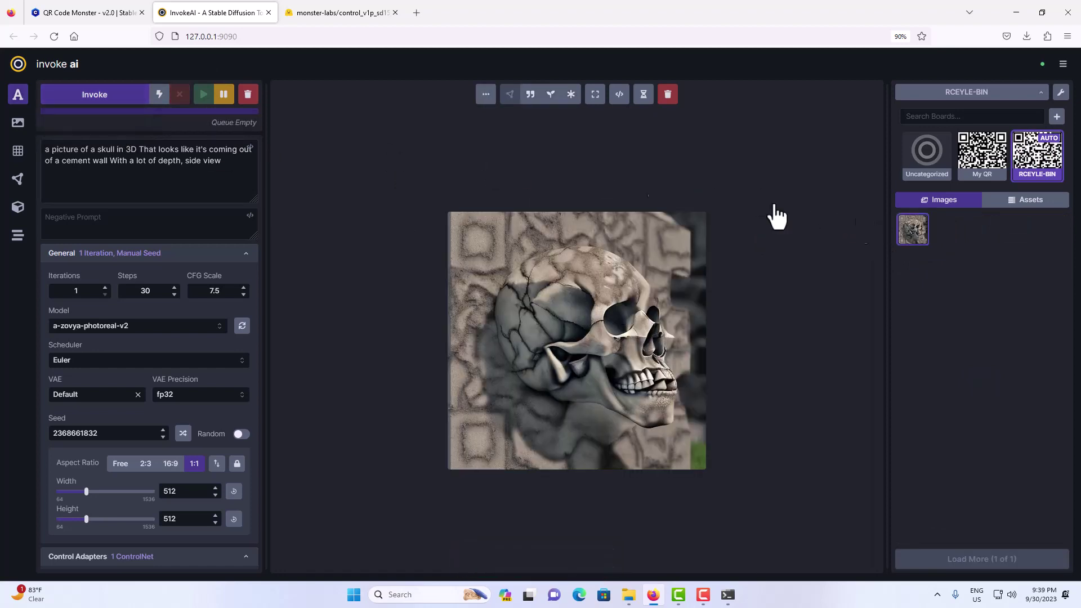
{"action": "left_click", "coordinate": [126, 97]}
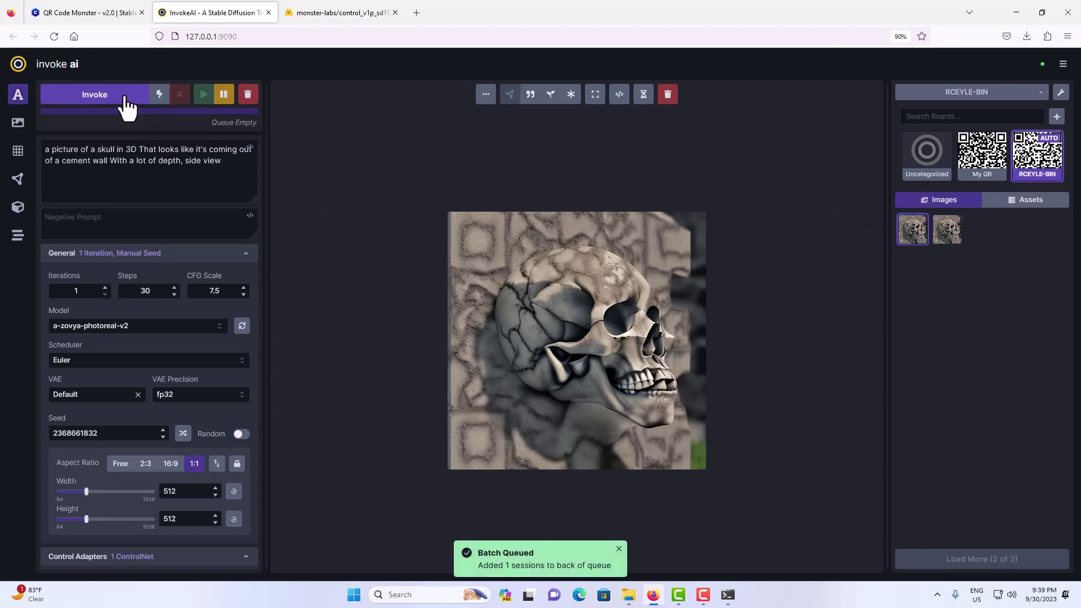
Compare the two generated skull images by switching between their gallery thumbnails
{"action": "left_click", "coordinate": [946, 238]}
{"action": "left_click", "coordinate": [921, 243]}
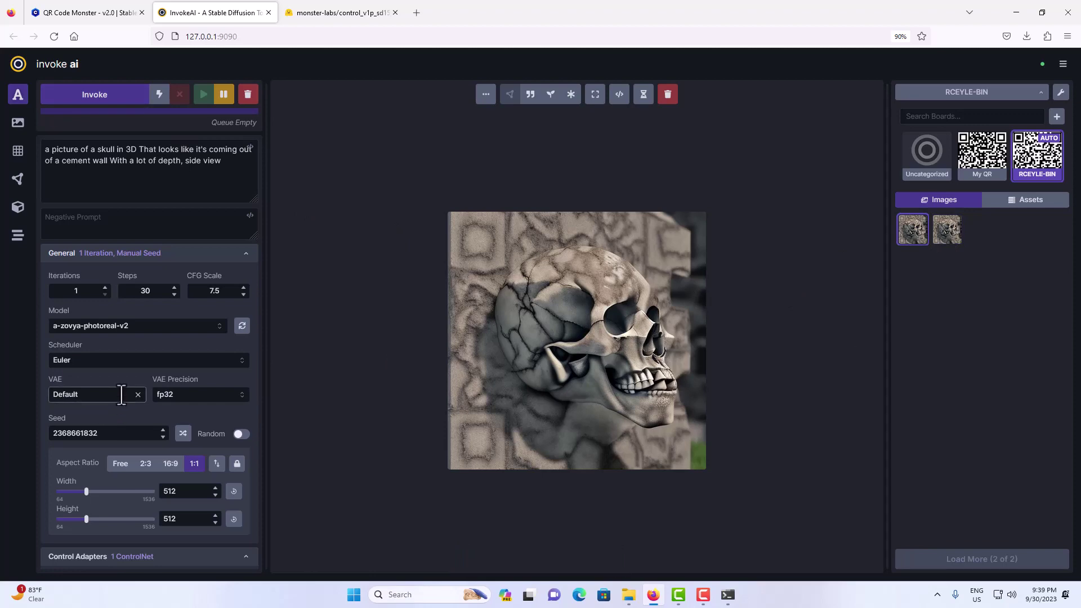
{"action": "scroll", "coordinate": [120, 395], "scroll_direction": "down", "scroll_amount": 3}
{"action": "scroll", "coordinate": [121, 392], "scroll_direction": "down", "scroll_amount": 1}
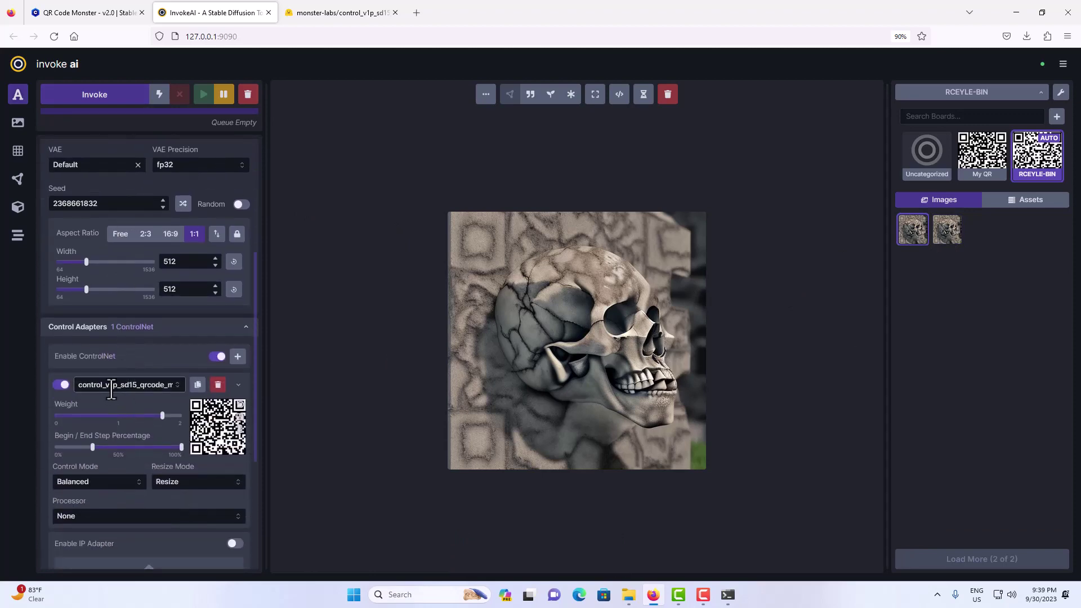
Switch the ControlNet model to qrCodeMonster_v20 and generate a skull image
{"action": "left_click", "coordinate": [121, 386]}
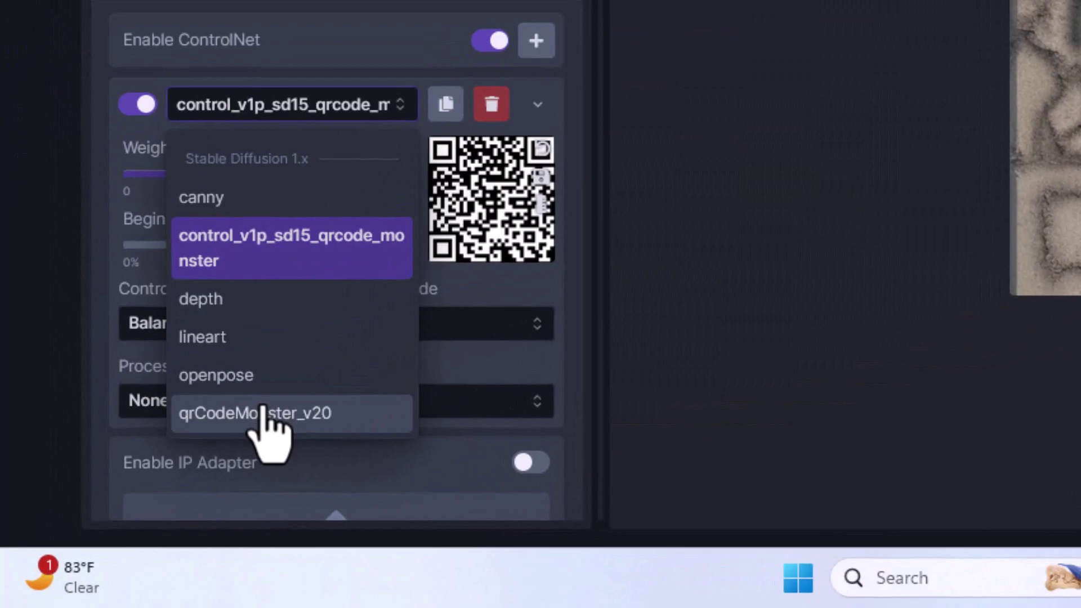
{"action": "left_click", "coordinate": [263, 414]}
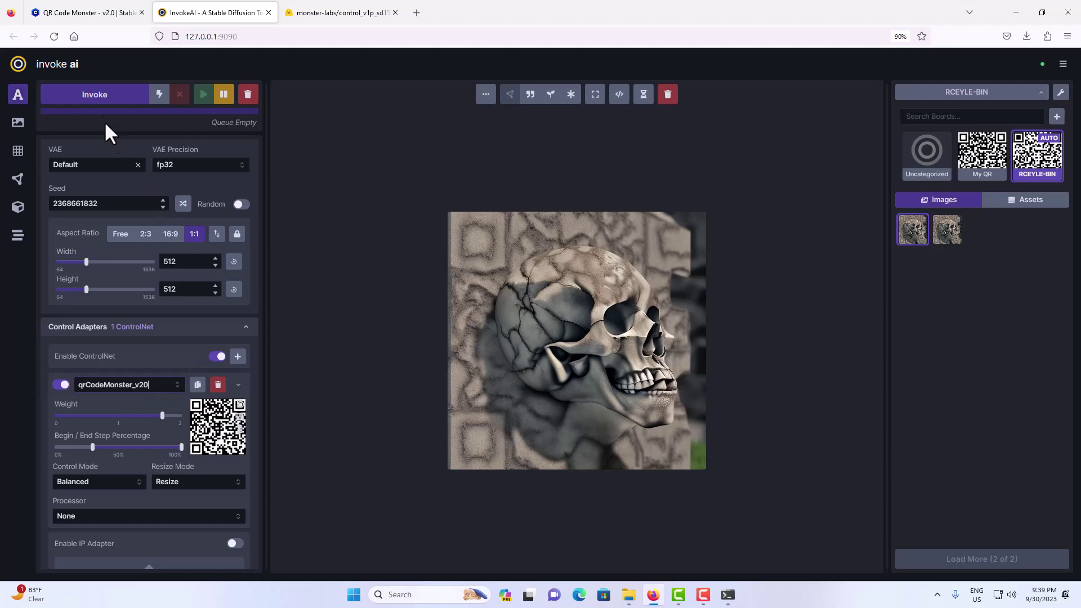
{"action": "left_click", "coordinate": [103, 102]}
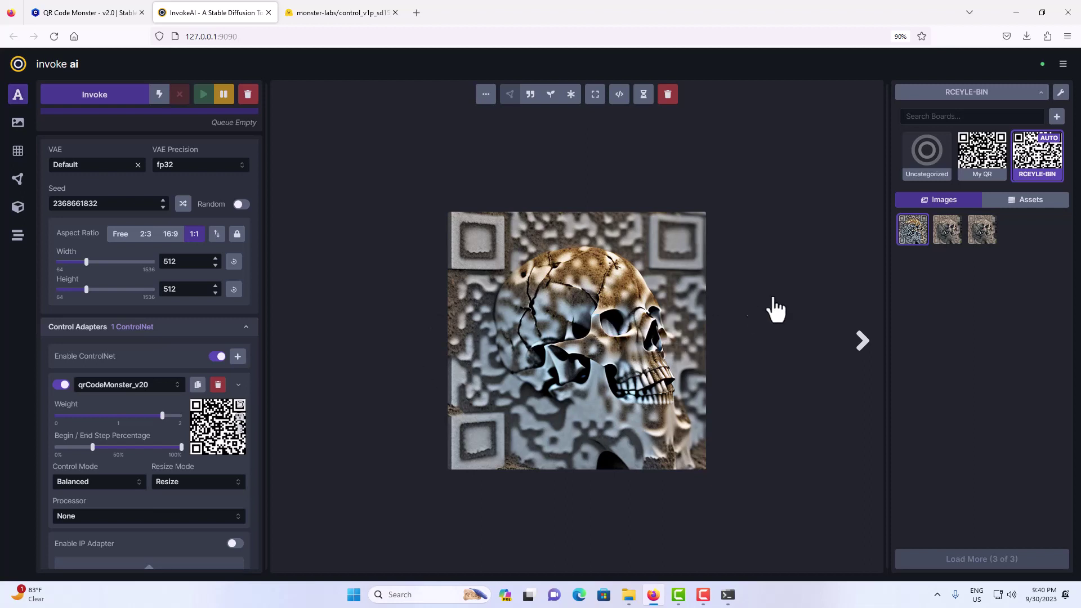
Compare the new QR-pattern skull with the earlier image, then generate another
{"action": "left_click", "coordinate": [943, 241]}
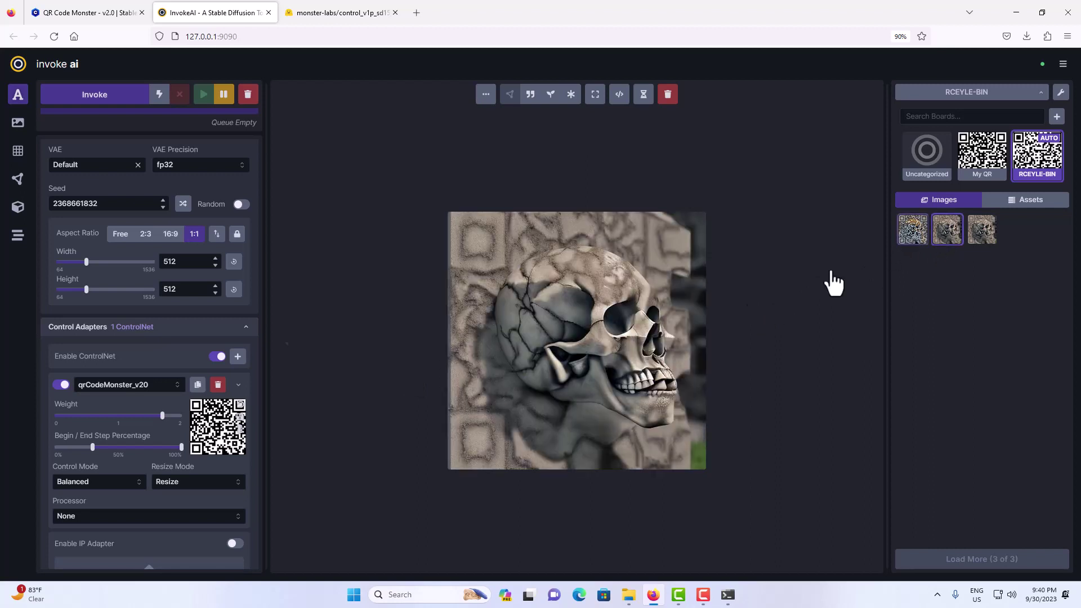
{"action": "left_click", "coordinate": [911, 241]}
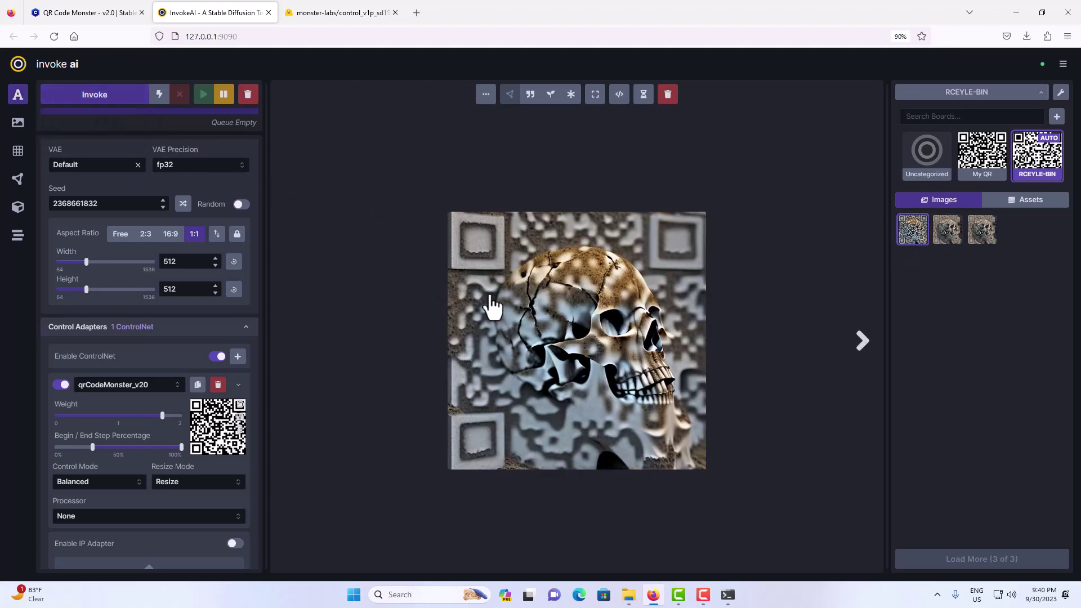
{"action": "left_click", "coordinate": [96, 100]}
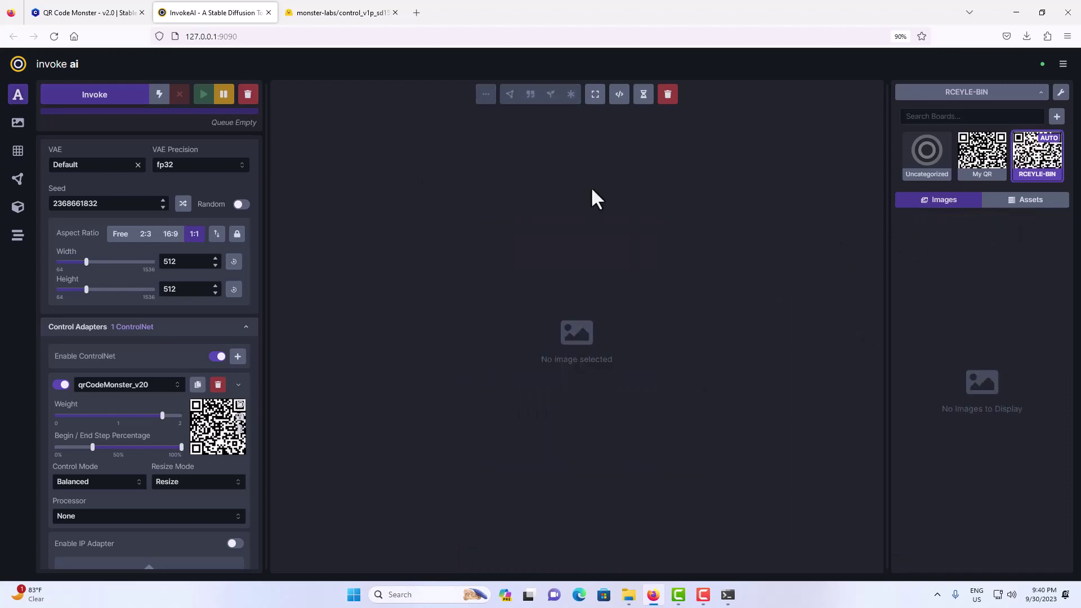
Queue eight more QR-pattern skull generations with qrCodeMonster_v20
{"action": "left_click", "coordinate": [96, 102]}
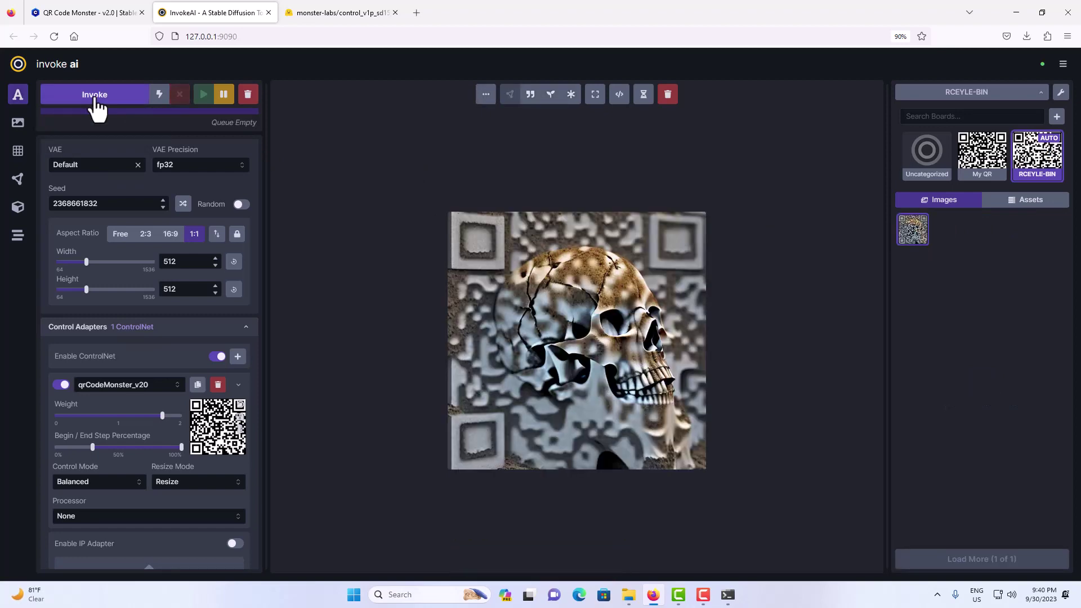
{"action": "left_click", "coordinate": [95, 100]}
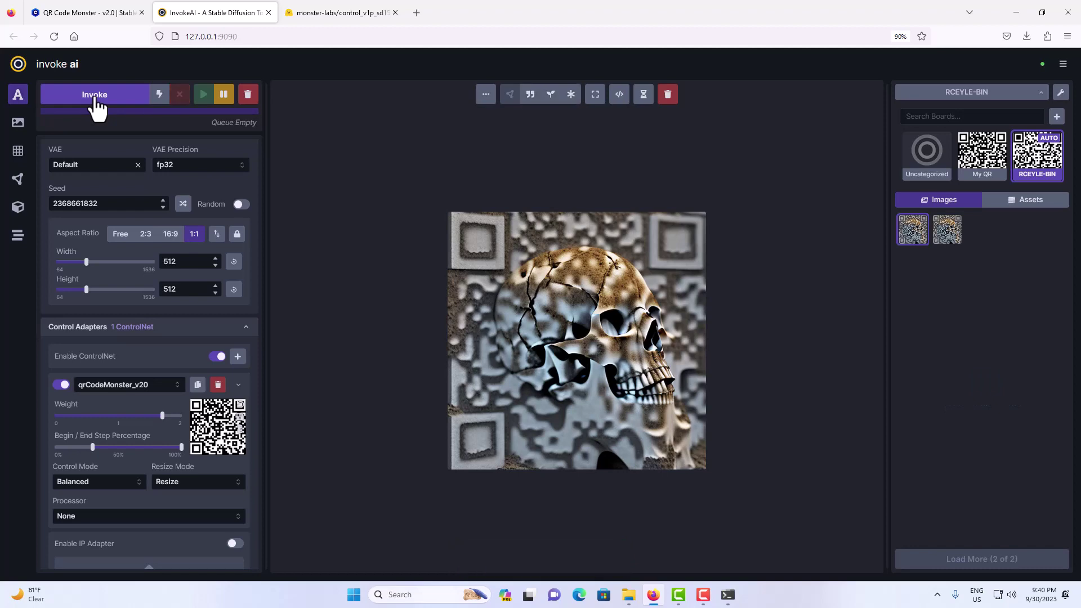
{"action": "left_click", "coordinate": [95, 101]}
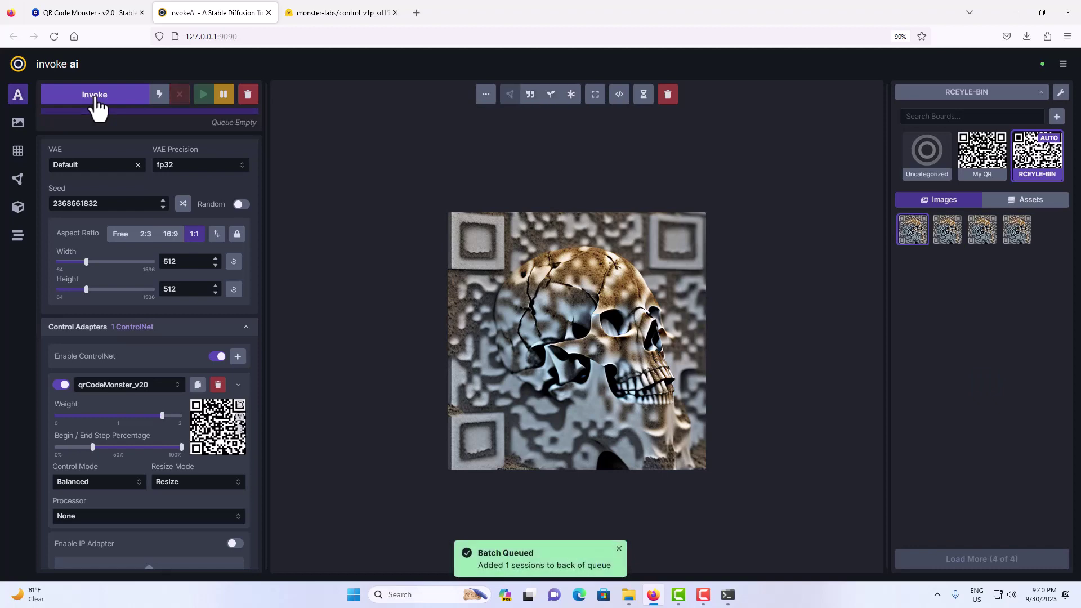
{"action": "left_click", "coordinate": [96, 101]}
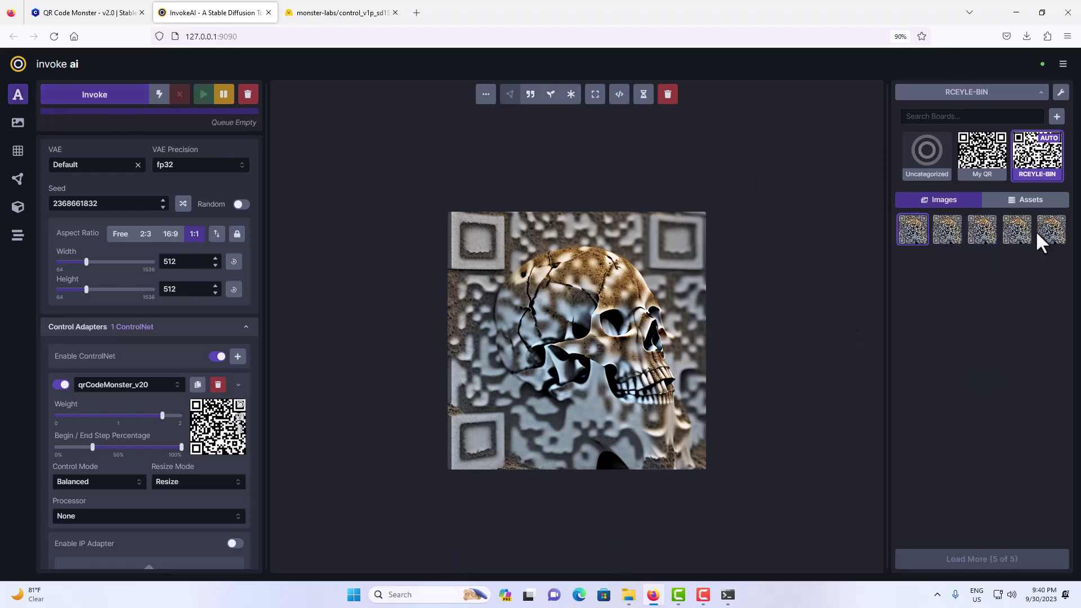
{"action": "left_click", "coordinate": [100, 107]}
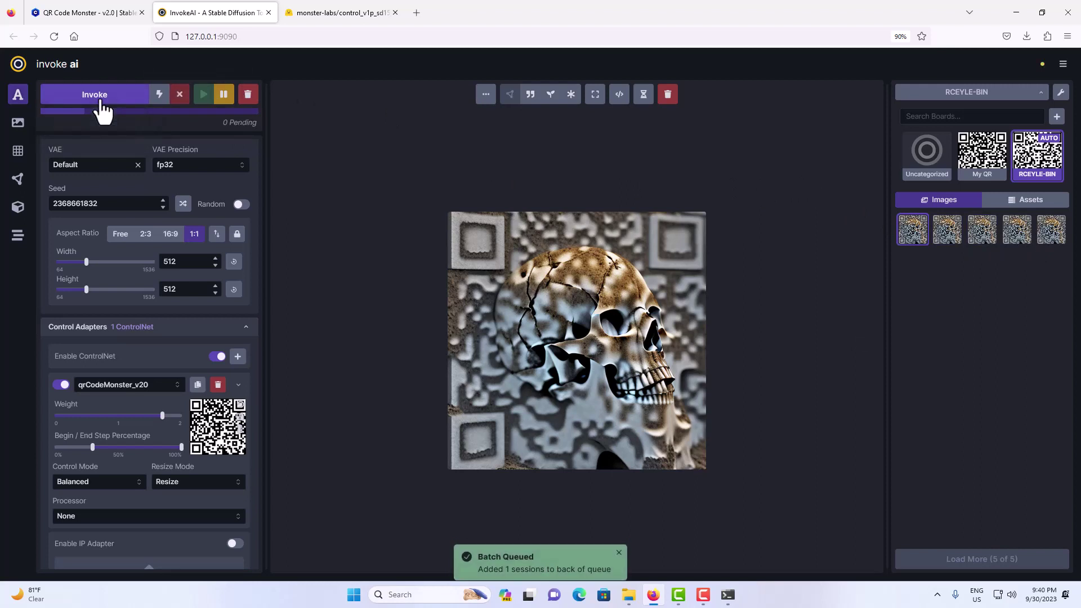
{"action": "left_click", "coordinate": [101, 107]}
{"action": "left_click", "coordinate": [100, 104]}
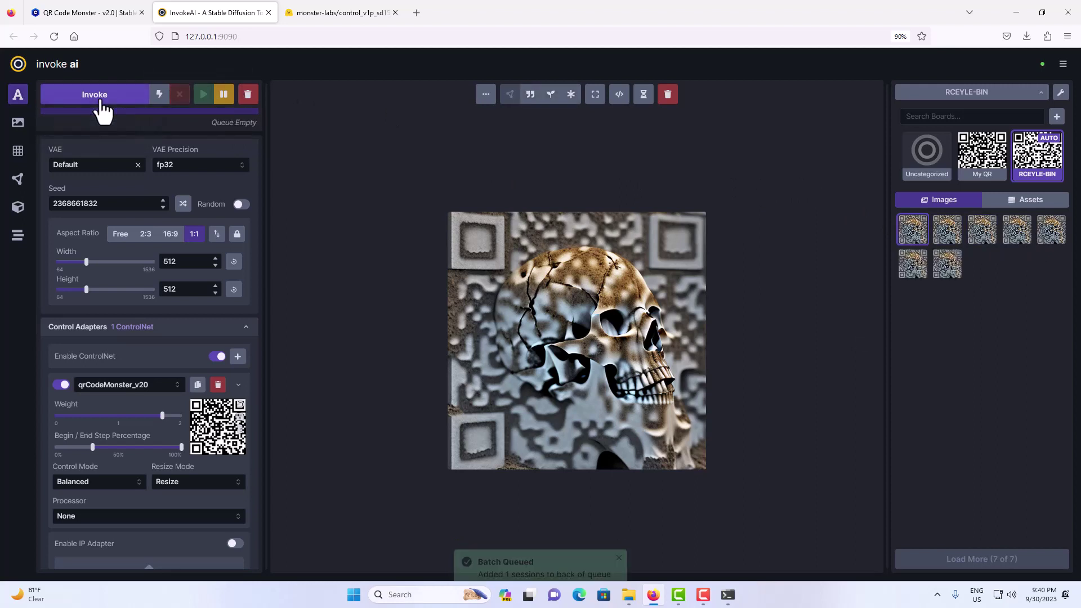
{"action": "left_click", "coordinate": [100, 105]}
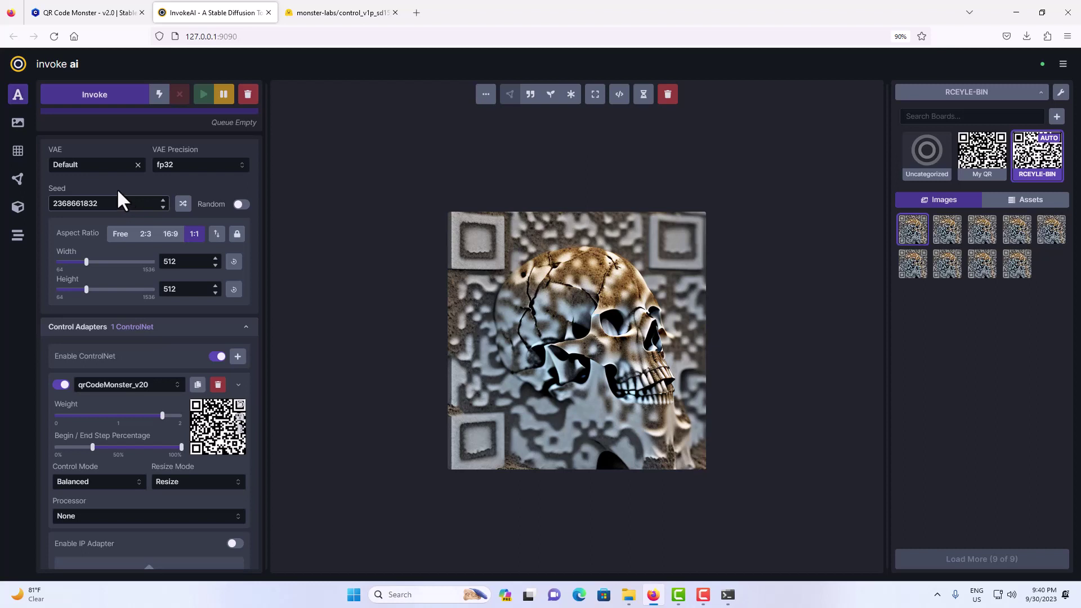
{"action": "scroll", "coordinate": [113, 259], "scroll_direction": "up", "scroll_amount": 1}
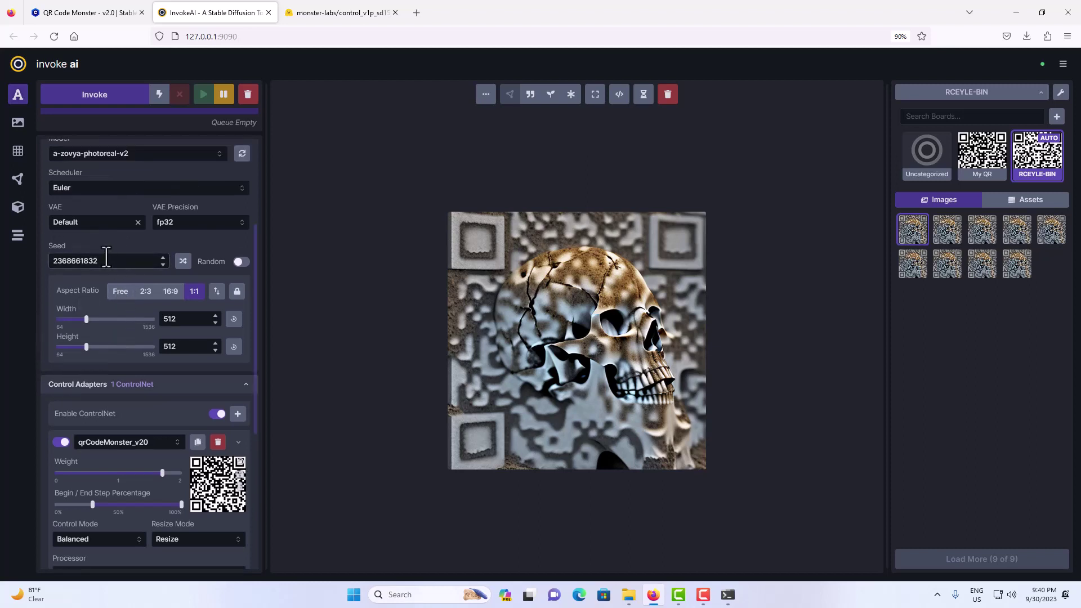
{"action": "scroll", "coordinate": [107, 257], "scroll_direction": "up", "scroll_amount": 2}
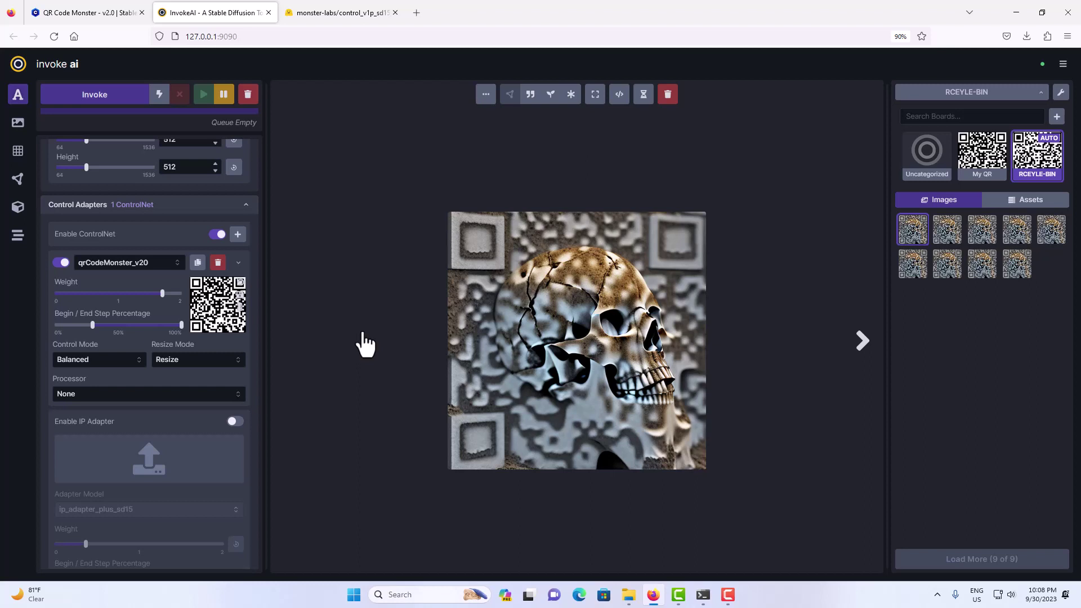
View the Model Manager's installed models and Import Models tab, then return to Text To Image
{"action": "left_click", "coordinate": [18, 208]}
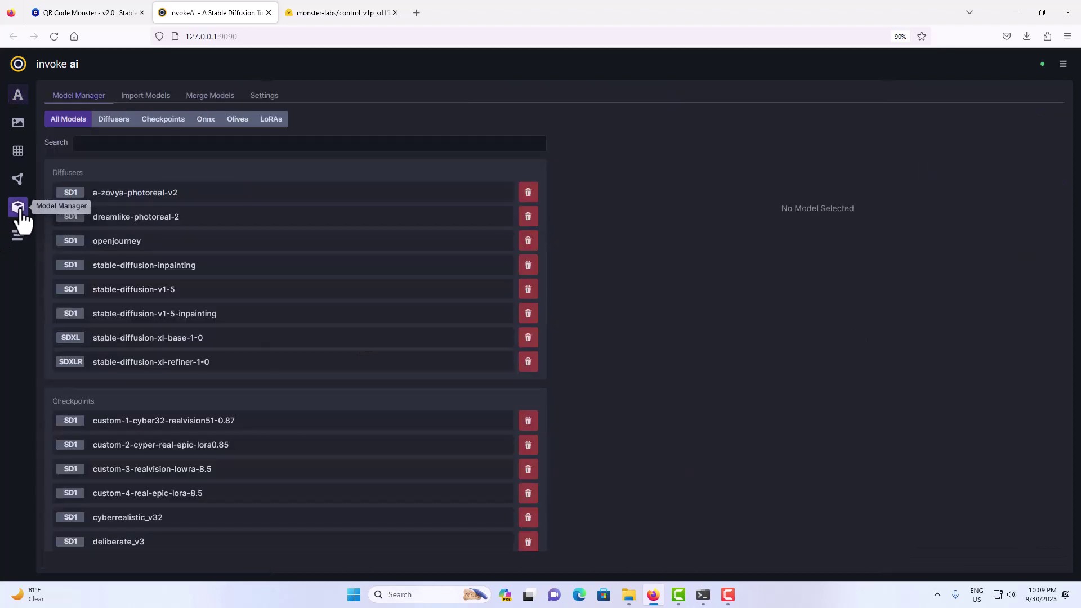
{"action": "left_click", "coordinate": [134, 102]}
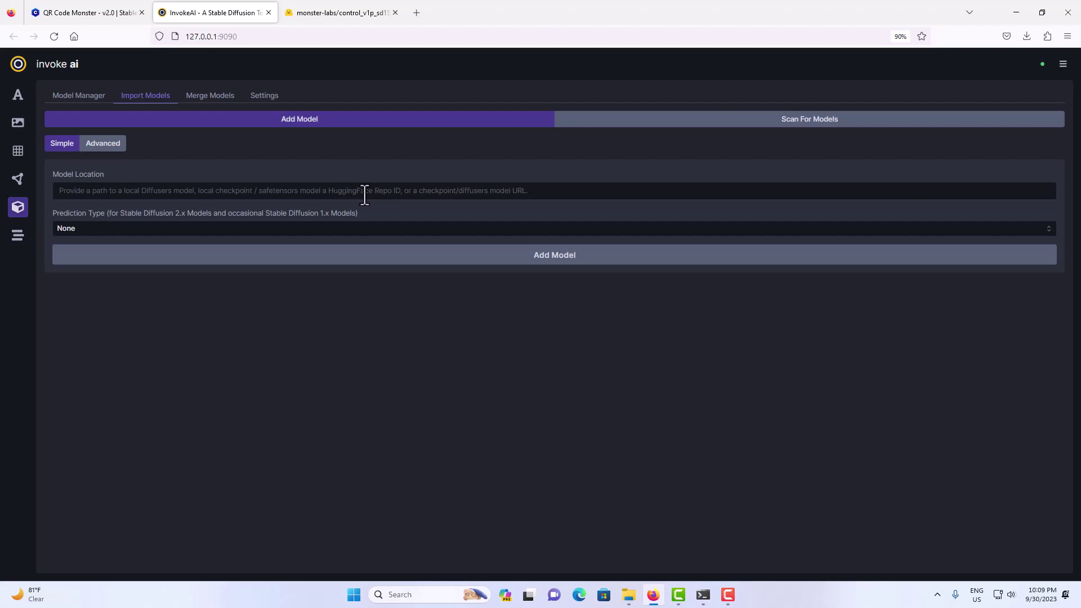
{"action": "left_click", "coordinate": [18, 95]}
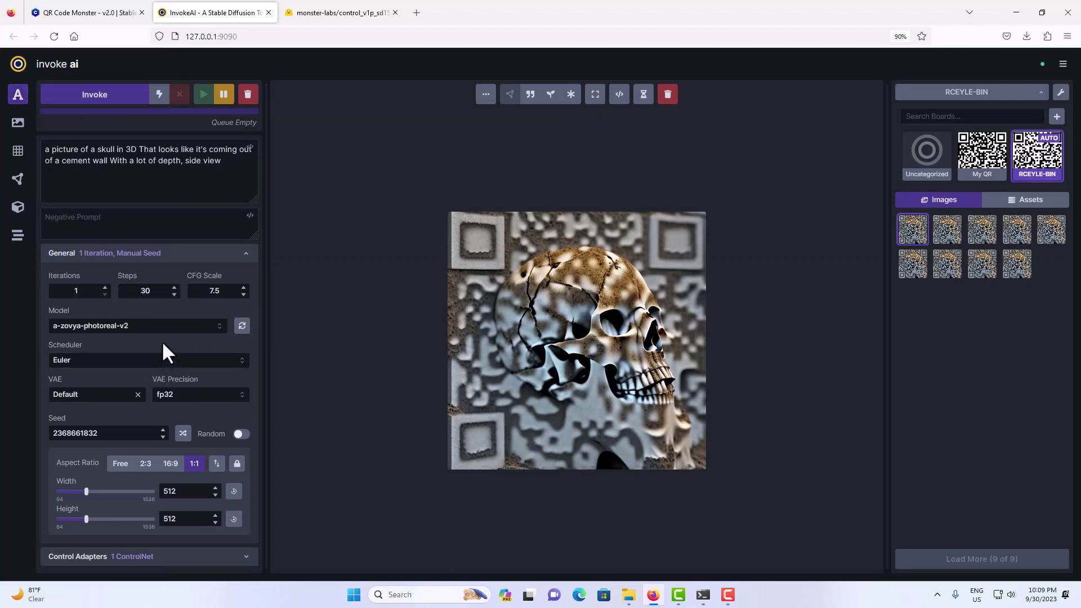
Expand Control Adapters to show qrCodeMonster_v20 with Balanced mode, Resize and 512×512
{"action": "scroll", "coordinate": [162, 344], "scroll_direction": "down", "scroll_amount": 1}
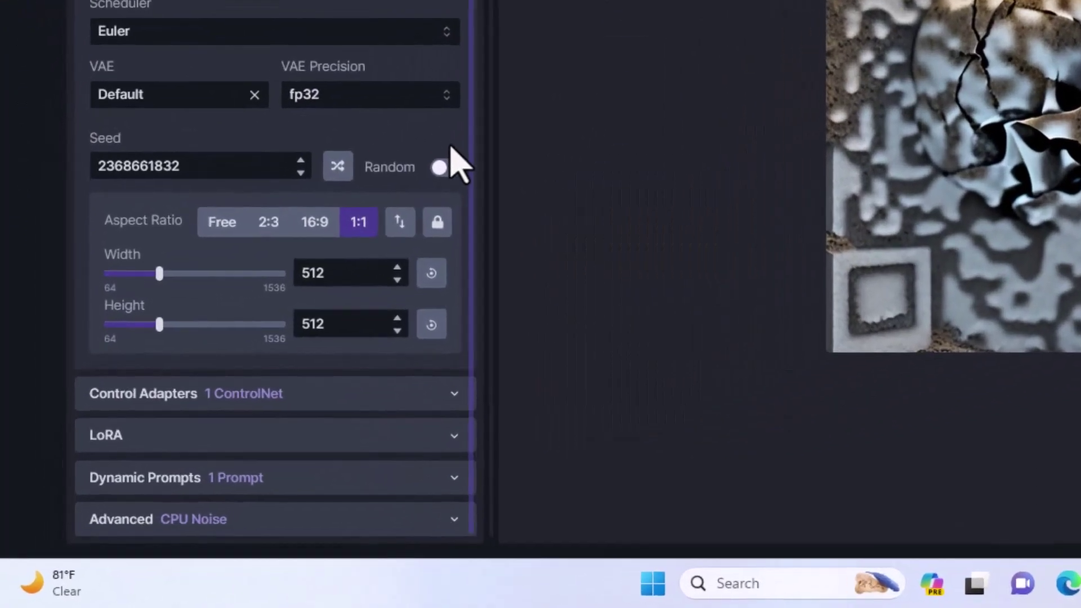
{"action": "left_click", "coordinate": [298, 394]}
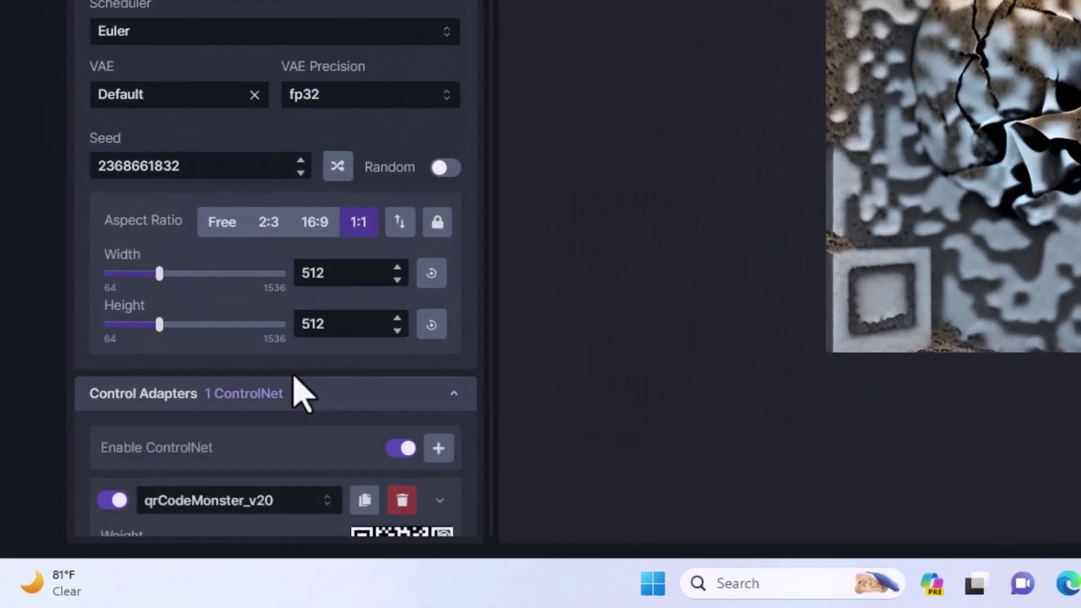
{"action": "scroll", "coordinate": [294, 388], "scroll_direction": "down", "scroll_amount": 4}
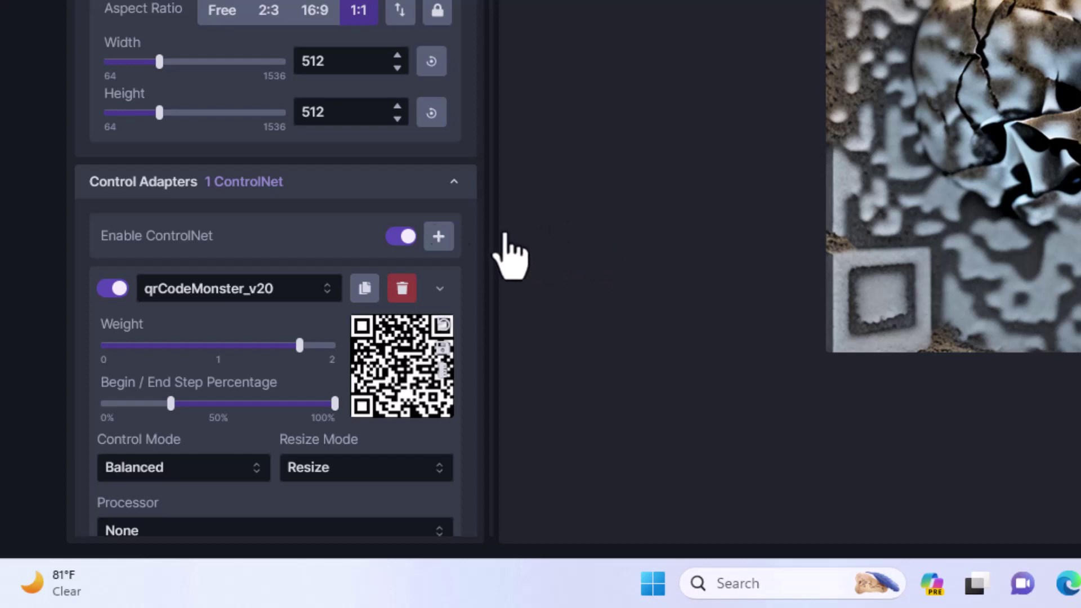
Sweep the ControlNet weight down to about 1.14 and up to 1.79, settling at 1.68
{"action": "mouse_move", "coordinate": [298, 346]}
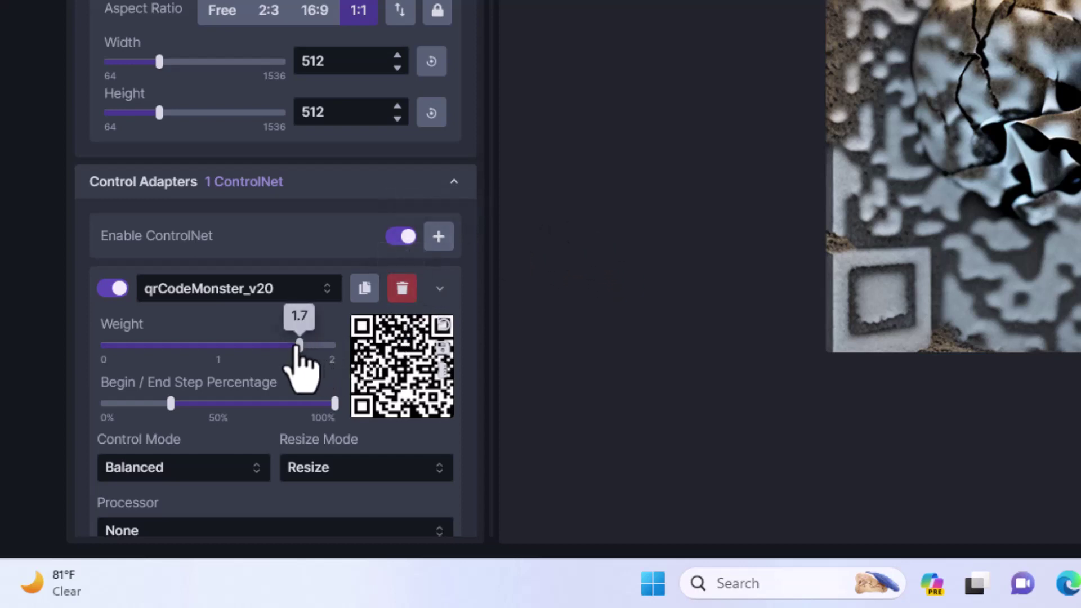
{"action": "mouse_move", "coordinate": [168, 407]}
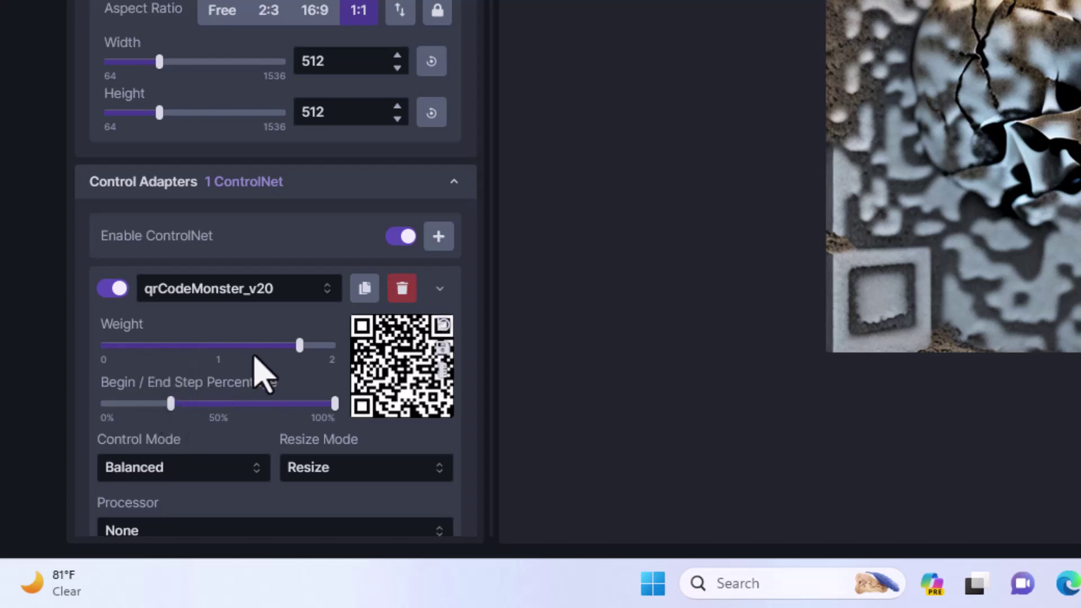
{"action": "mouse_move", "coordinate": [257, 356]}
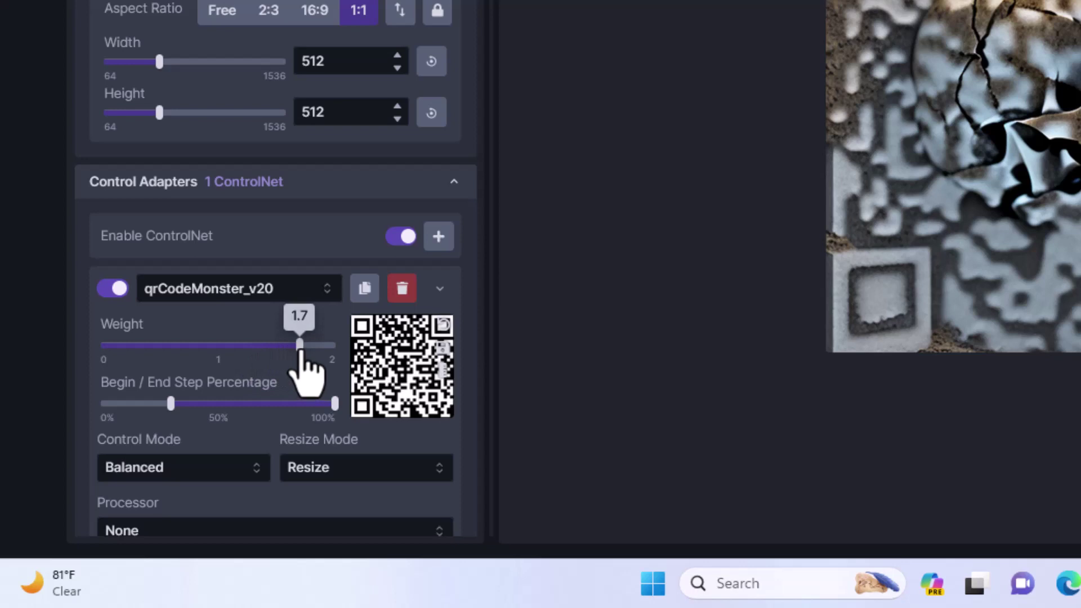
{"action": "left_click_drag", "start_coordinate": [299, 351], "coordinate": [311, 351]}
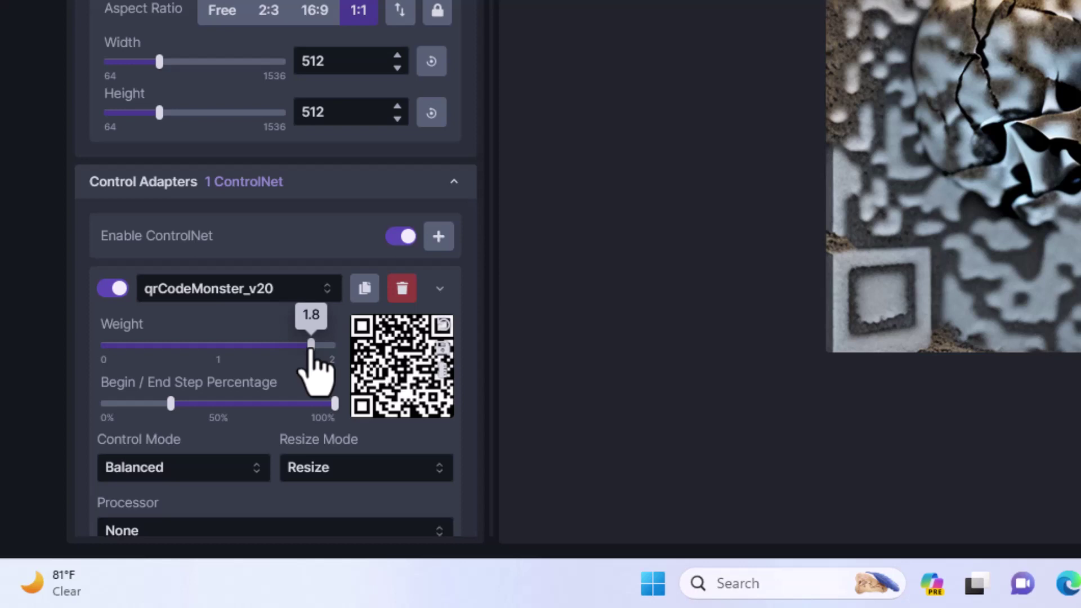
{"action": "left_click_drag", "start_coordinate": [311, 348], "coordinate": [232, 350]}
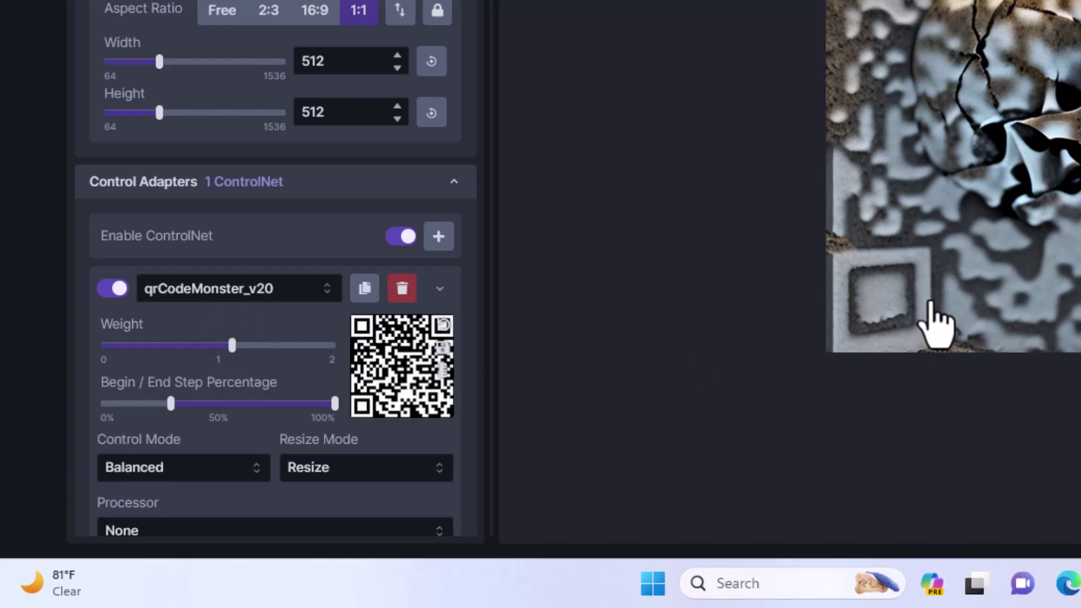
{"action": "mouse_move", "coordinate": [232, 344]}
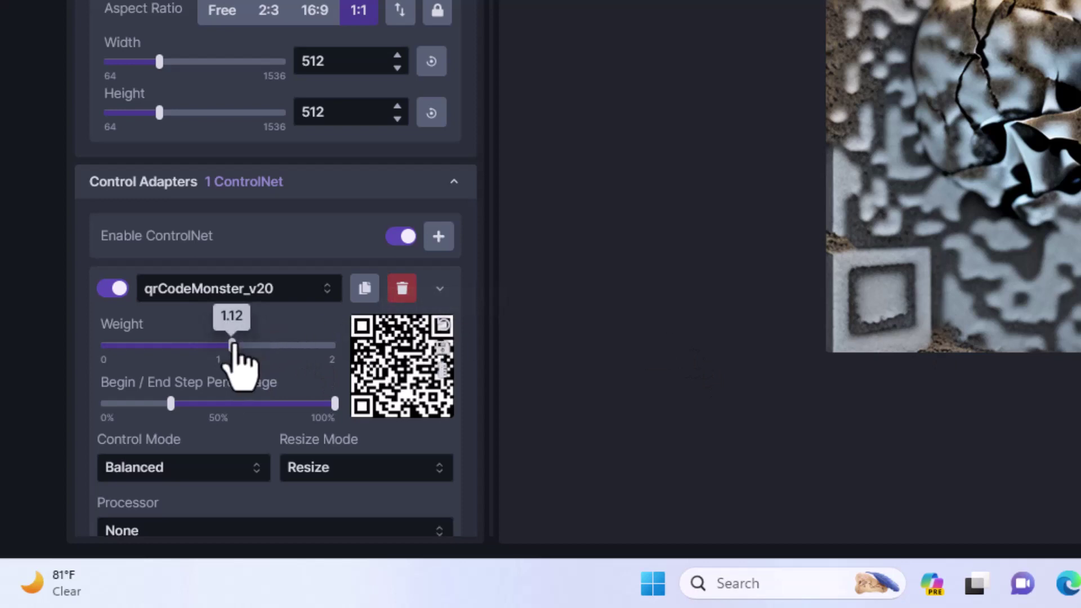
{"action": "left_click_drag", "start_coordinate": [233, 350], "coordinate": [311, 350]}
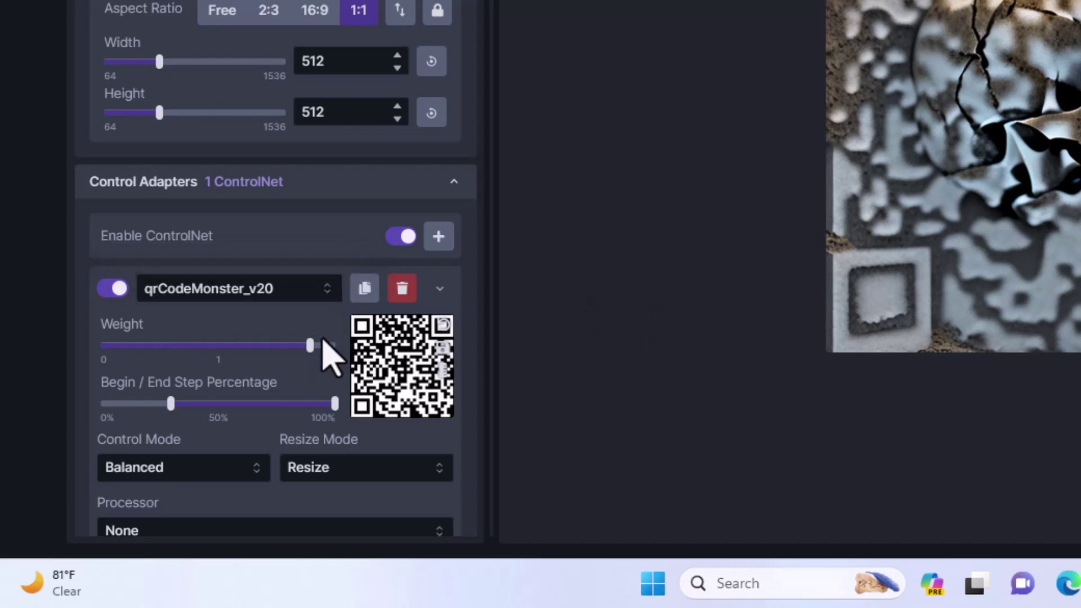
{"action": "mouse_move", "coordinate": [310, 351]}
{"action": "left_click_drag", "start_coordinate": [310, 350], "coordinate": [300, 354]}
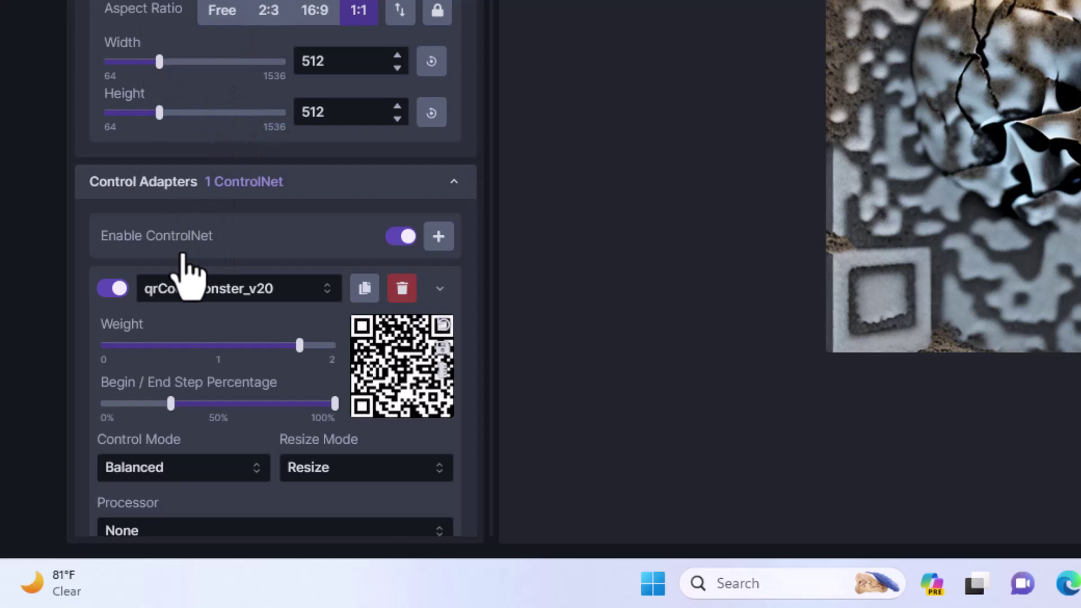
Set the qrCodeMonster_v20 weight to 1.8, leaving the step range at 30%–100%
{"action": "mouse_move", "coordinate": [171, 403]}
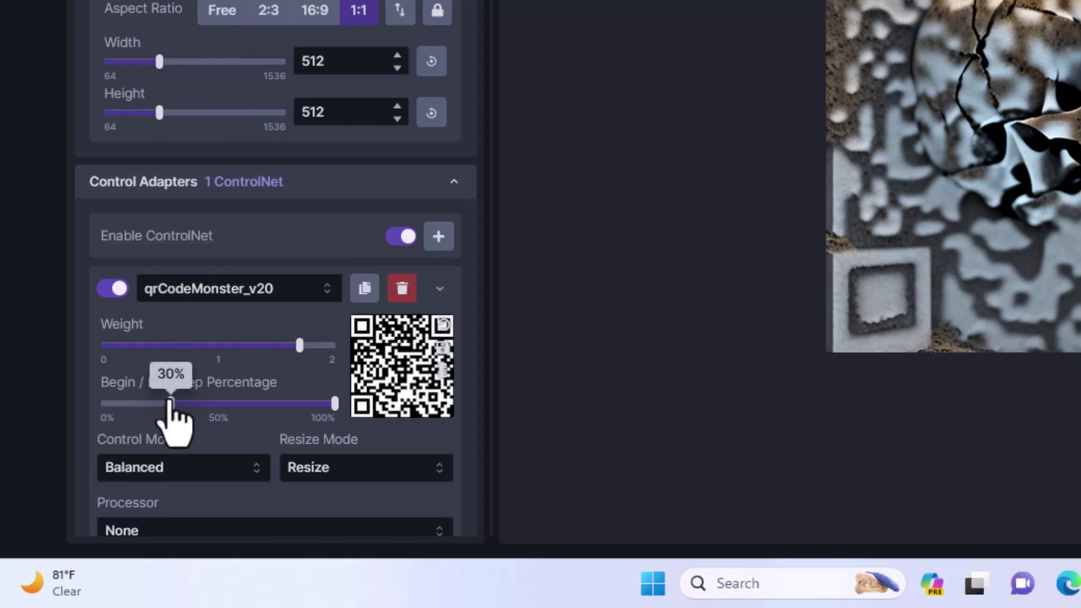
{"action": "left_click", "coordinate": [297, 345]}
{"action": "left_click_drag", "start_coordinate": [297, 344], "coordinate": [311, 345]}
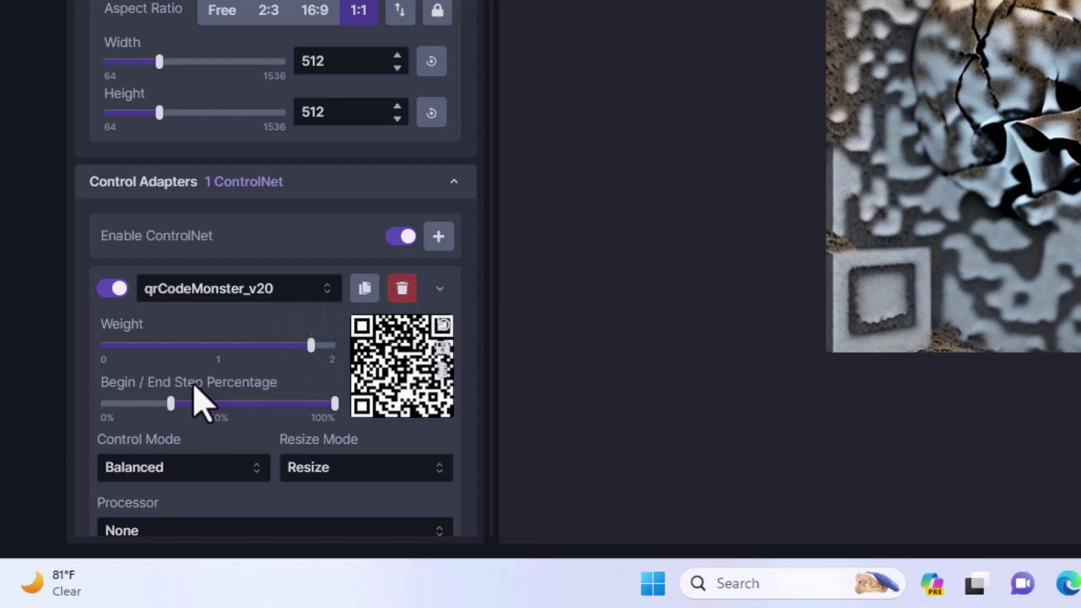
{"action": "mouse_move", "coordinate": [311, 349]}
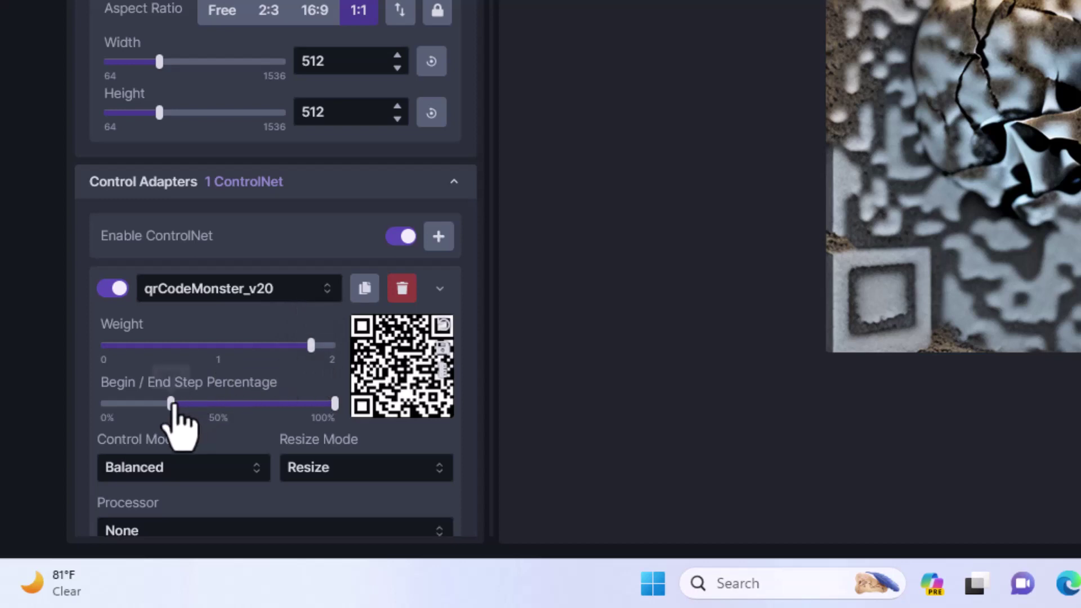
{"action": "mouse_move", "coordinate": [172, 405]}
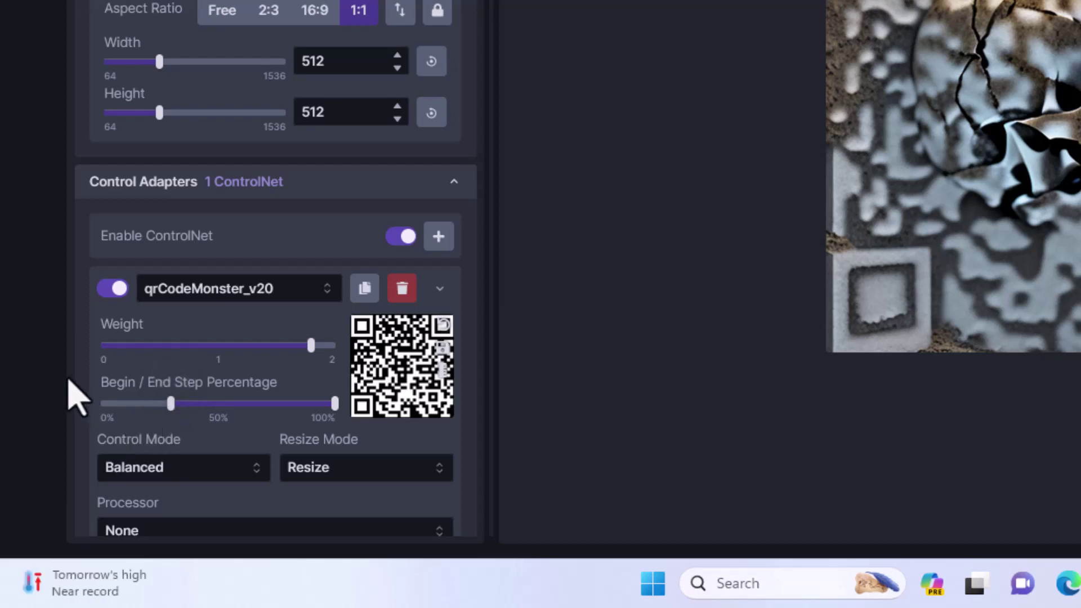
{"action": "scroll", "coordinate": [96, 403], "scroll_direction": "down", "scroll_amount": 3}
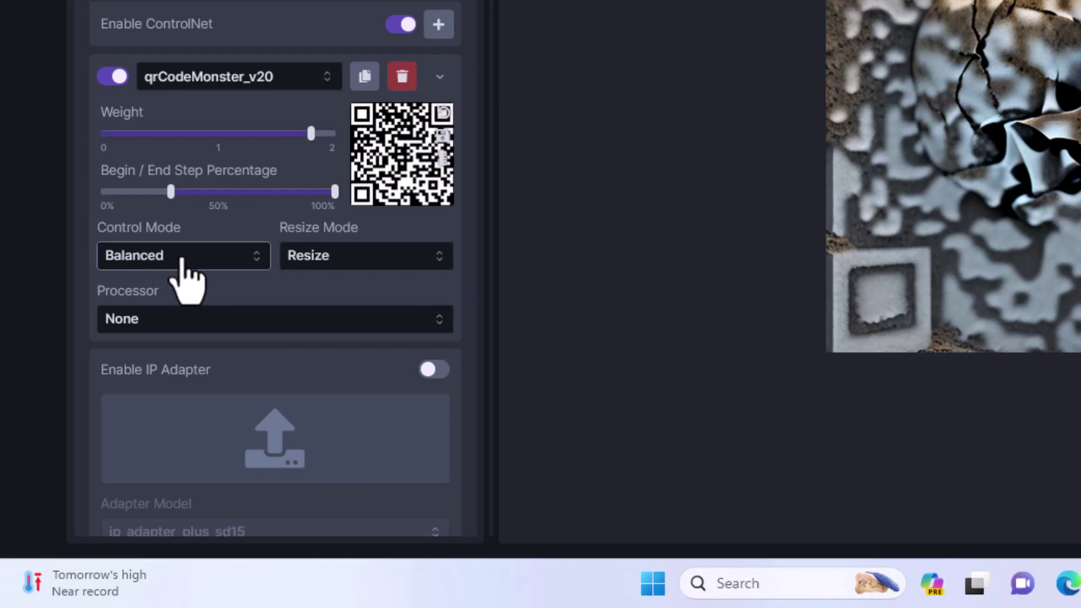
{"action": "left_click", "coordinate": [139, 263]}
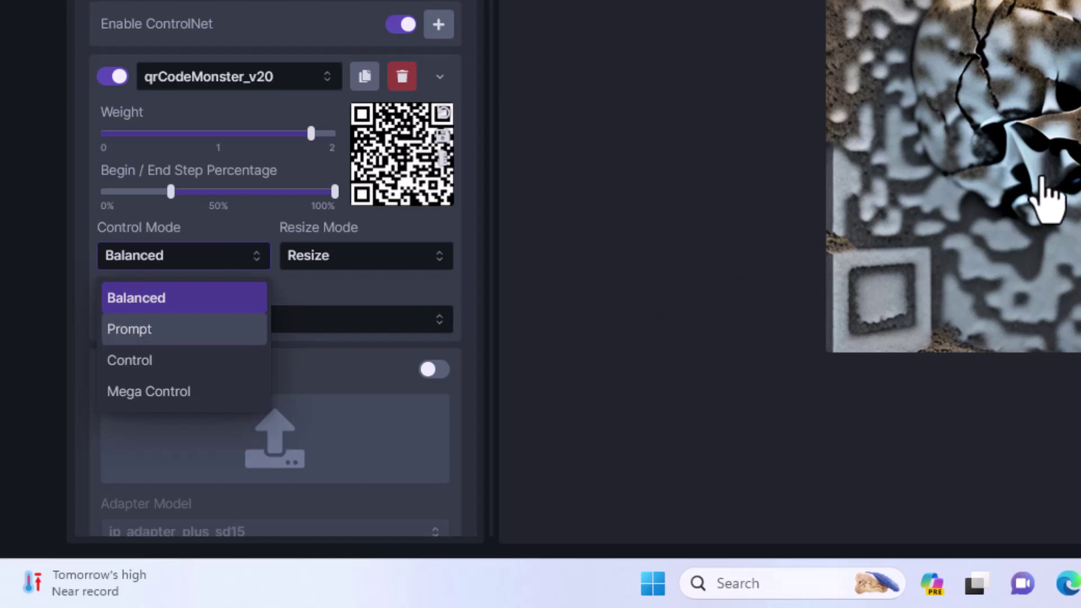
{"action": "left_click", "coordinate": [150, 366]}
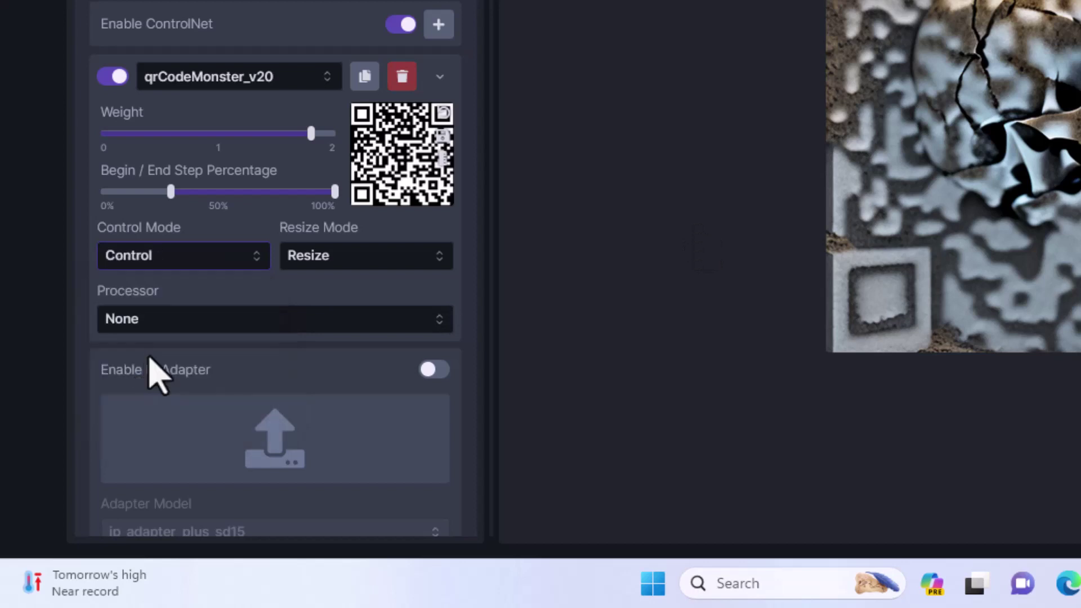
{"action": "left_click", "coordinate": [165, 260]}
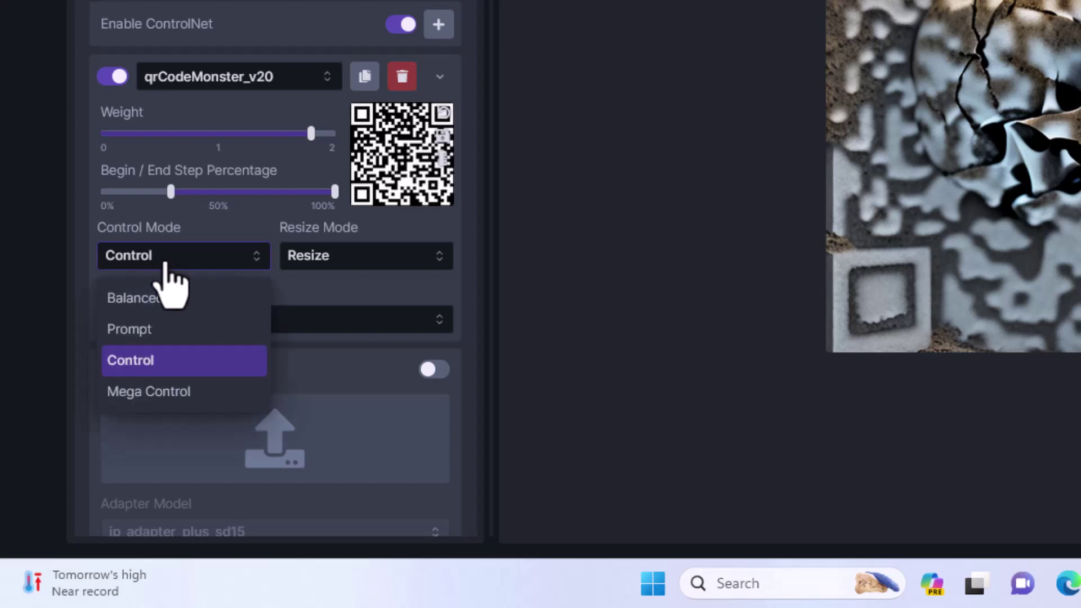
{"action": "left_click", "coordinate": [163, 297]}
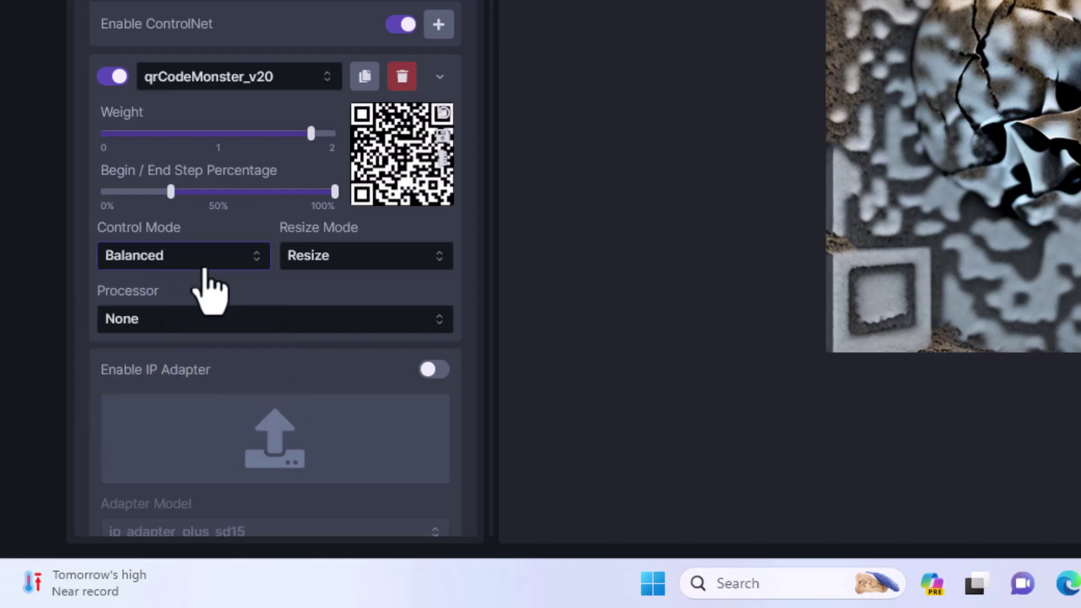